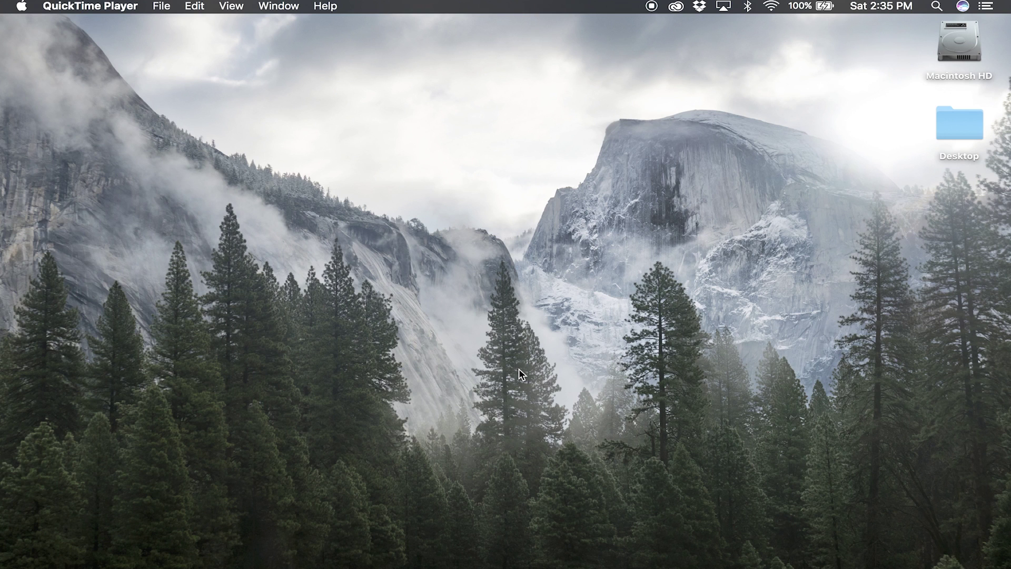
View the Mac's system overview from the Apple menu, then close it
{"action": "left_click", "coordinate": [29, 3]}
{"action": "left_click", "coordinate": [32, 21]}
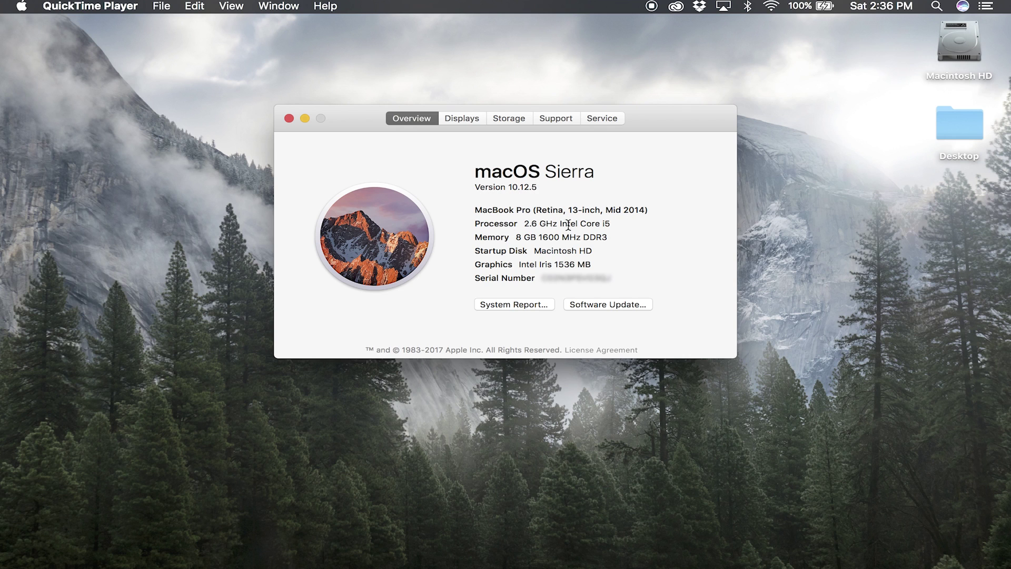
{"action": "left_click", "coordinate": [289, 118]}
{"action": "left_click", "coordinate": [397, 153]}
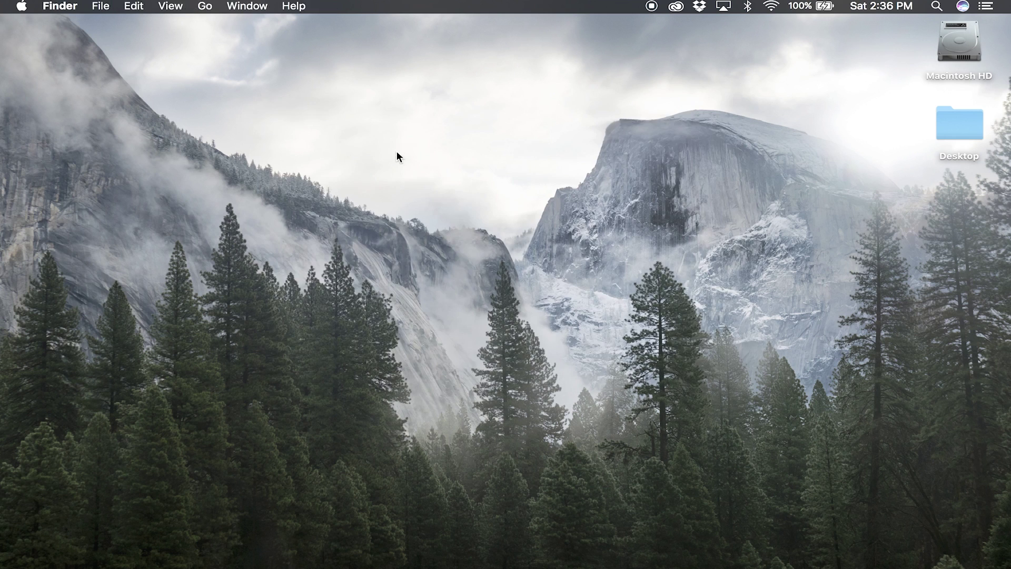
Download the OpenEmu app from openemu.org after noting its macOS 10.11 requirement
{"action": "mouse_move", "coordinate": [498, 550]}
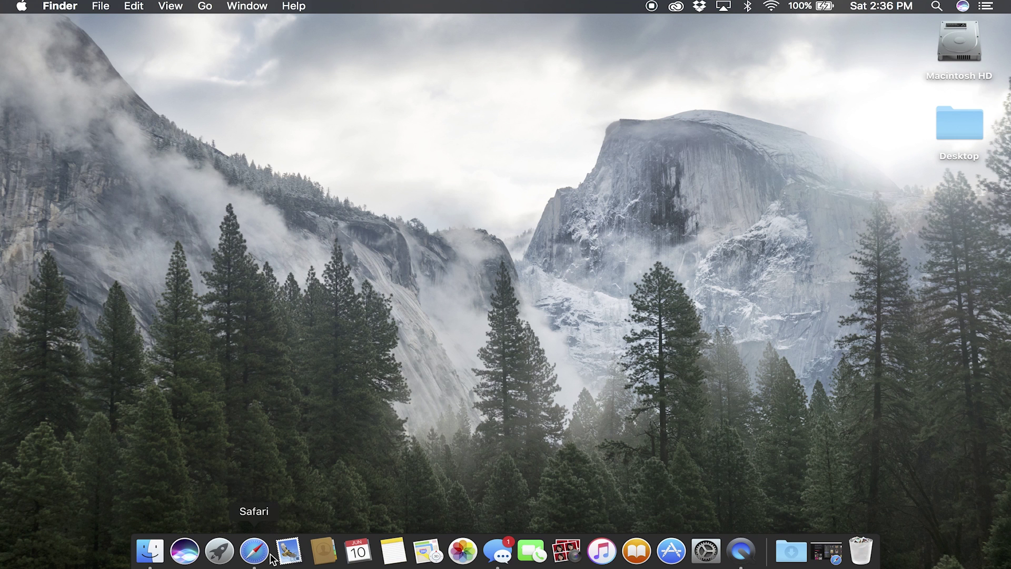
{"action": "left_click", "coordinate": [254, 550]}
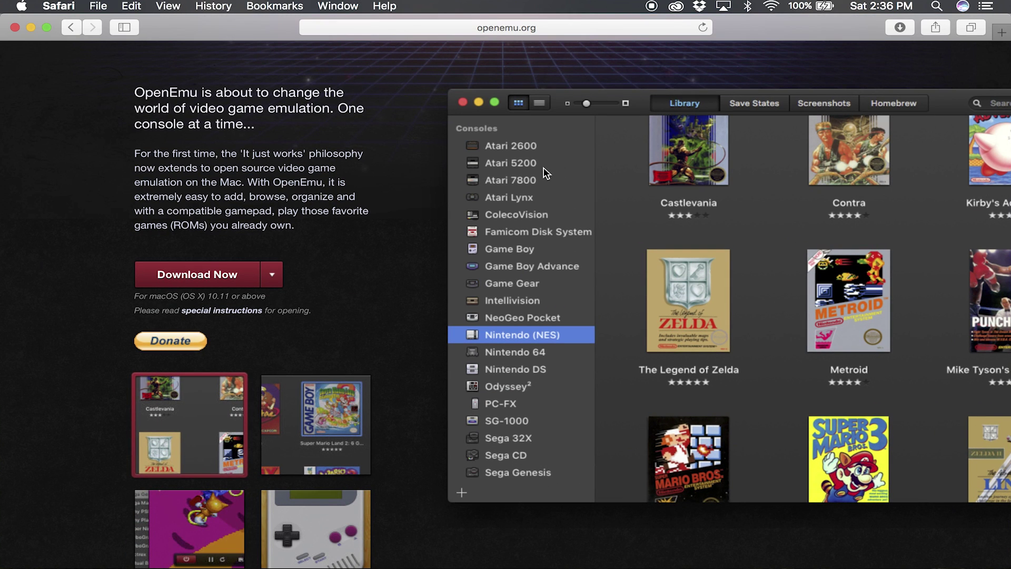
{"action": "scroll", "coordinate": [546, 173], "scroll_direction": "up", "scroll_amount": 2}
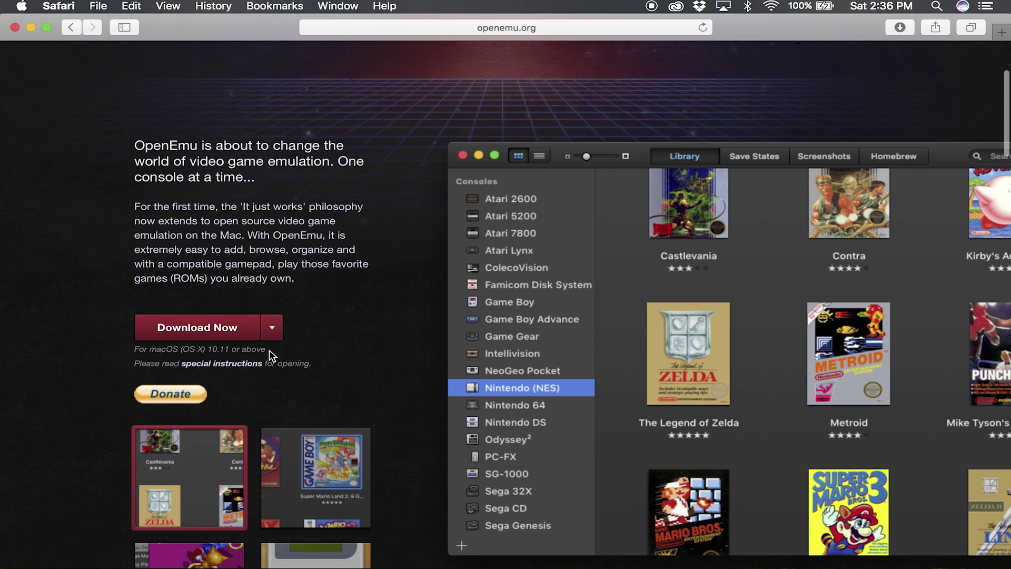
{"action": "left_click_drag", "start_coordinate": [269, 350], "coordinate": [137, 351]}
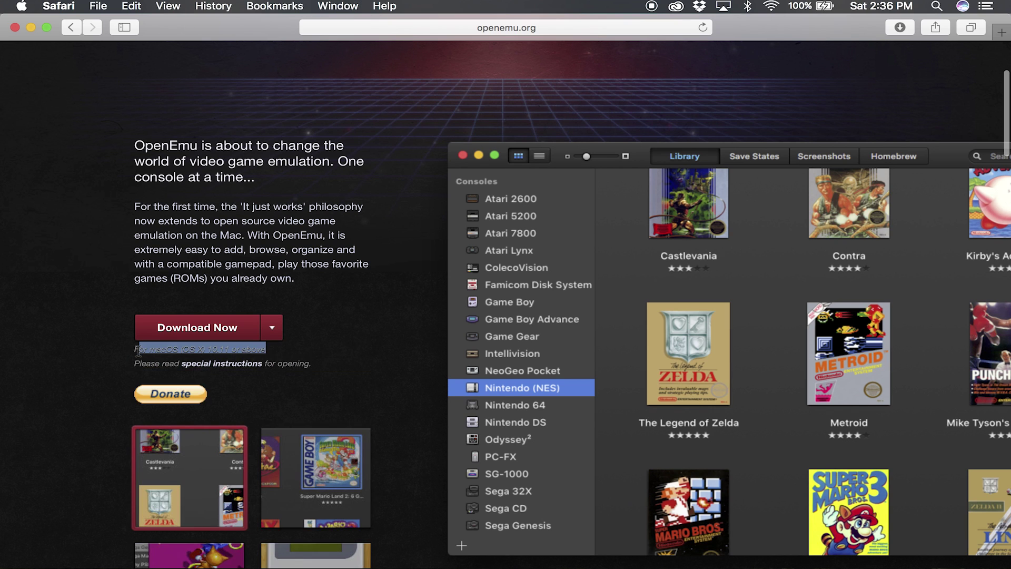
{"action": "left_click", "coordinate": [225, 348]}
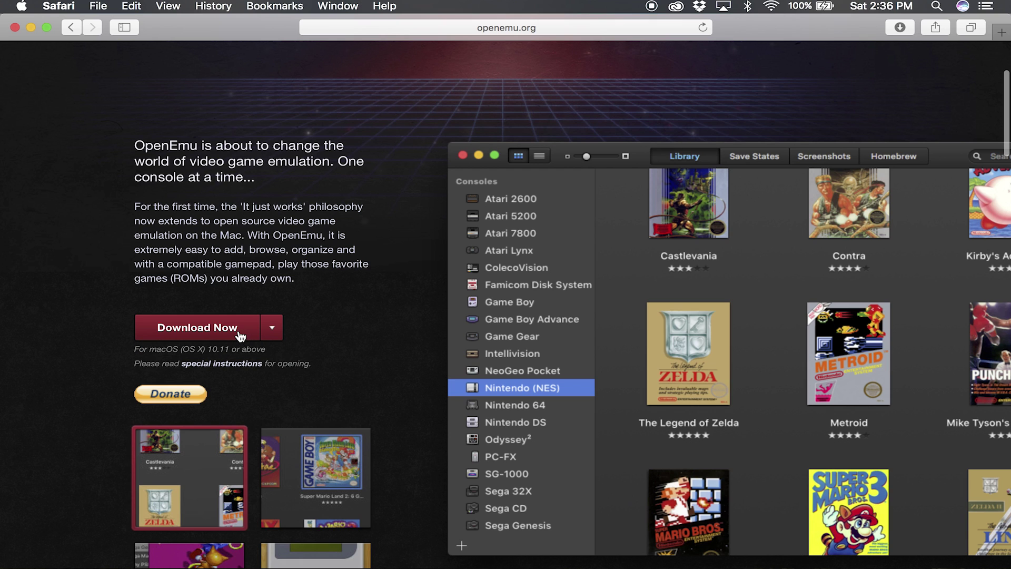
{"action": "left_click", "coordinate": [238, 333]}
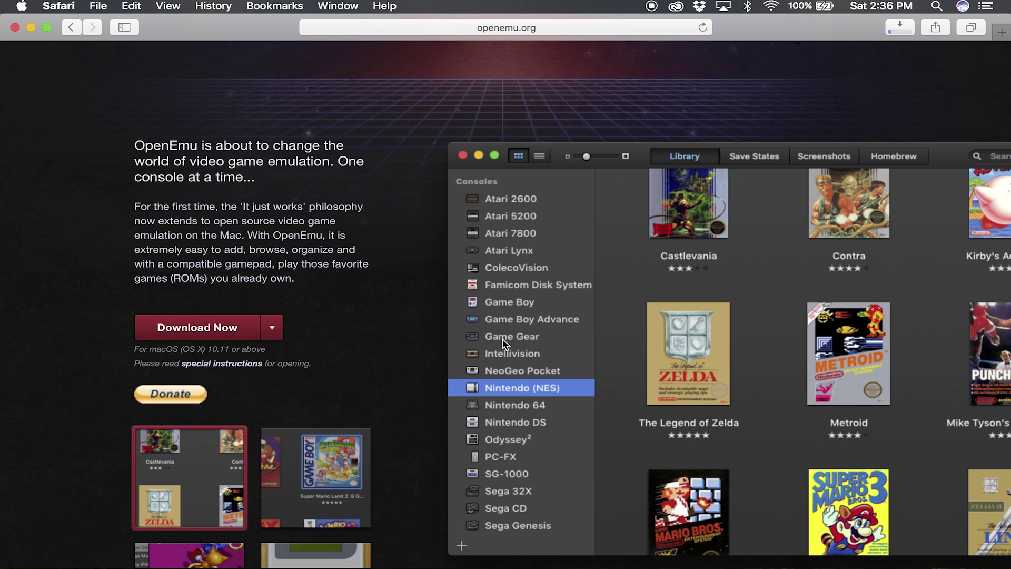
Show the downloaded 66.8 MB OpenEmu app in the Downloads folder in Finder
{"action": "mouse_move", "coordinate": [548, 561]}
{"action": "mouse_move", "coordinate": [801, 559]}
{"action": "left_click", "coordinate": [807, 562]}
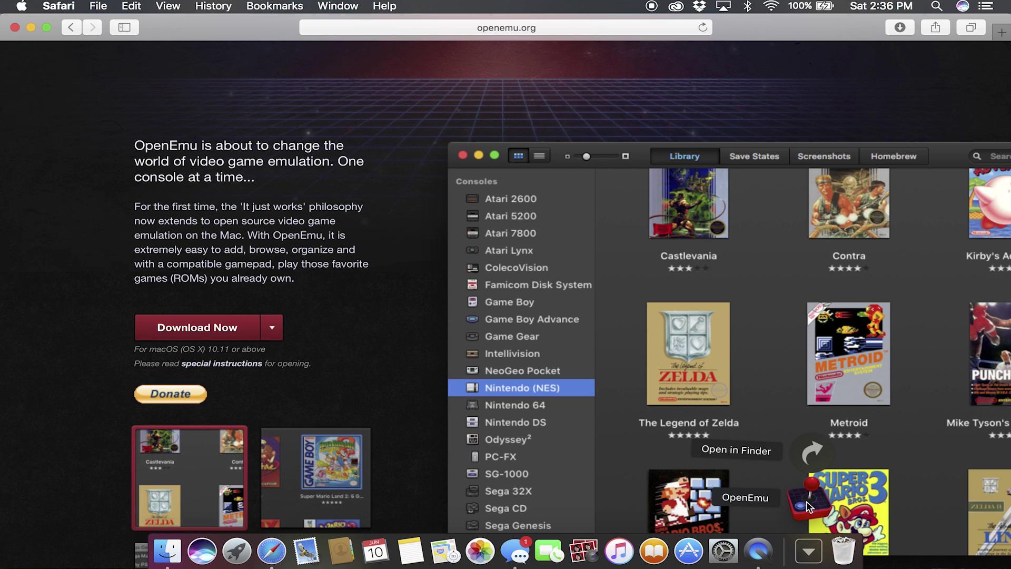
{"action": "left_click", "coordinate": [812, 453]}
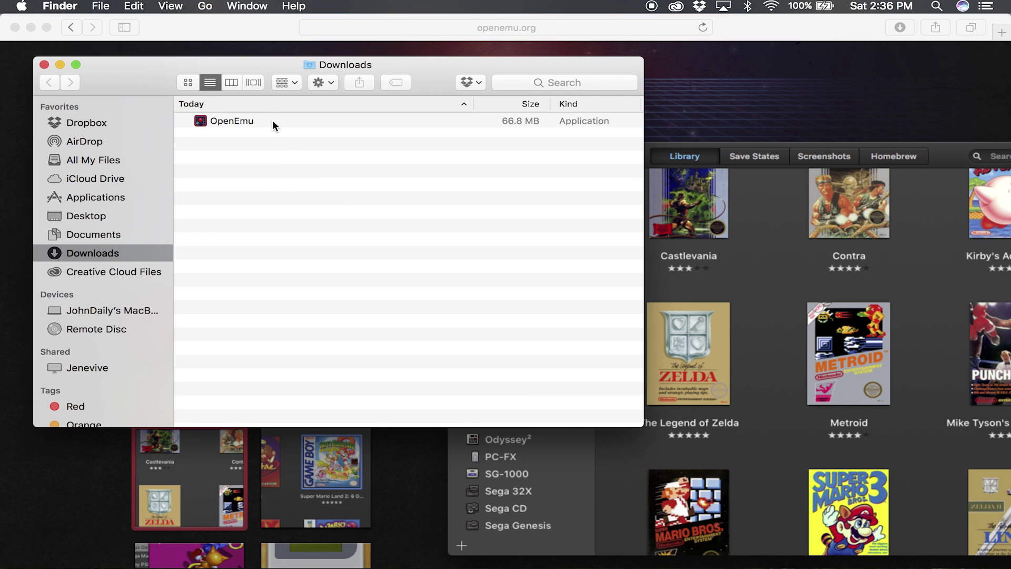
{"action": "left_click", "coordinate": [274, 121]}
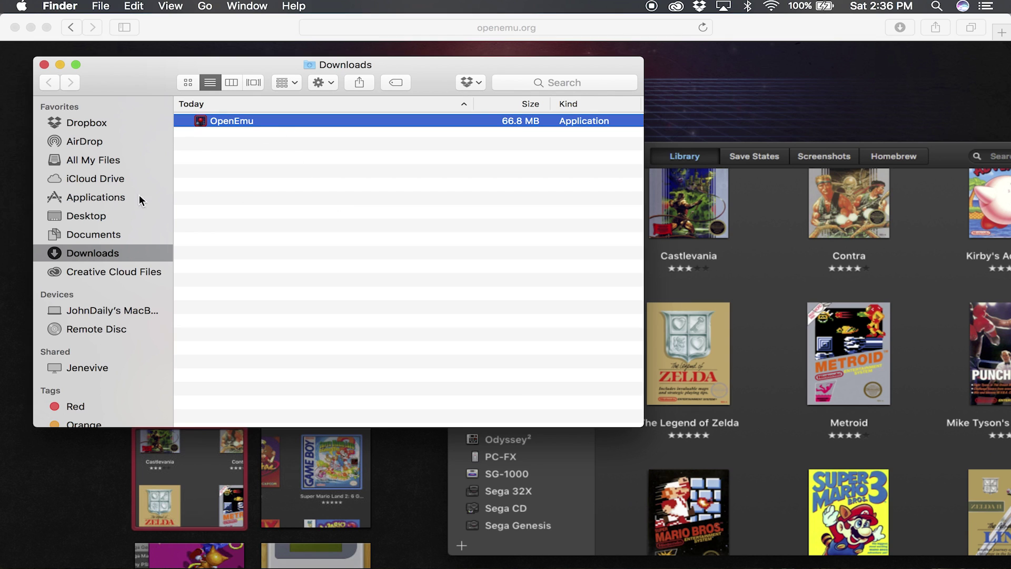
{"action": "left_click", "coordinate": [122, 198]}
{"action": "scroll", "coordinate": [256, 291], "scroll_direction": "down", "scroll_amount": 5}
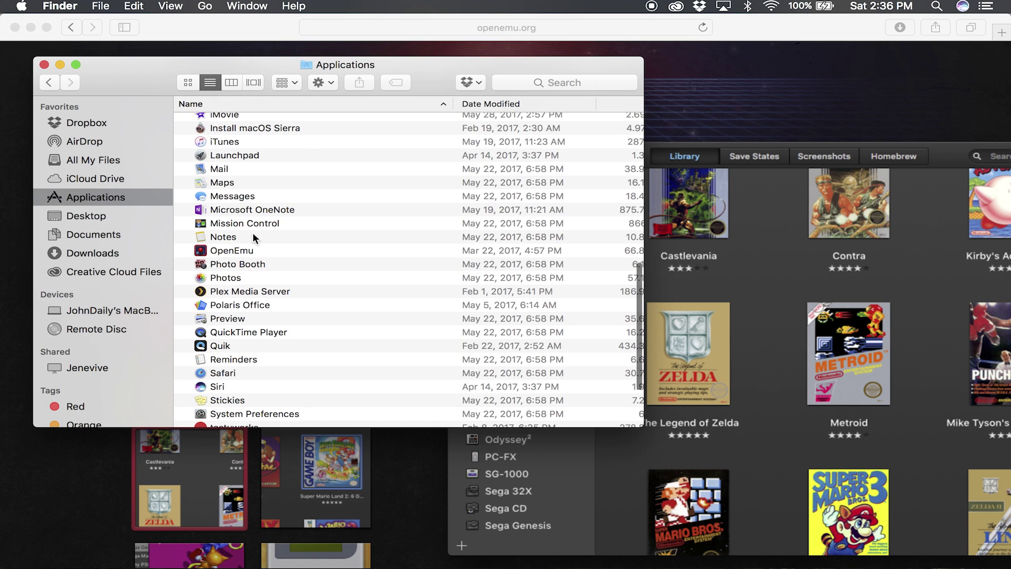
{"action": "left_click", "coordinate": [44, 65]}
{"action": "left_click", "coordinate": [221, 32]}
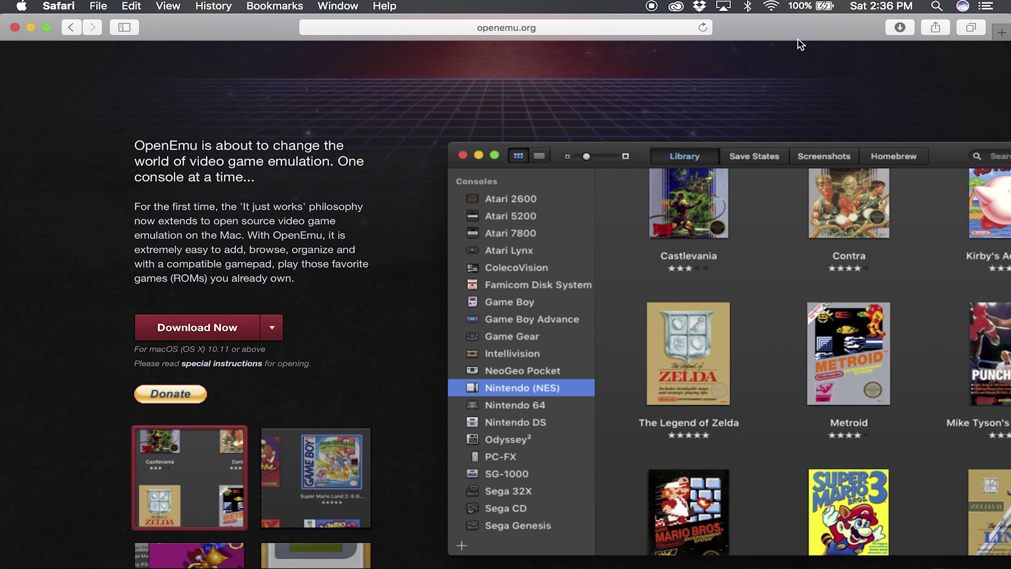
Search Google for 'roms' in a new Safari tab
{"action": "key", "text": "super+t"}
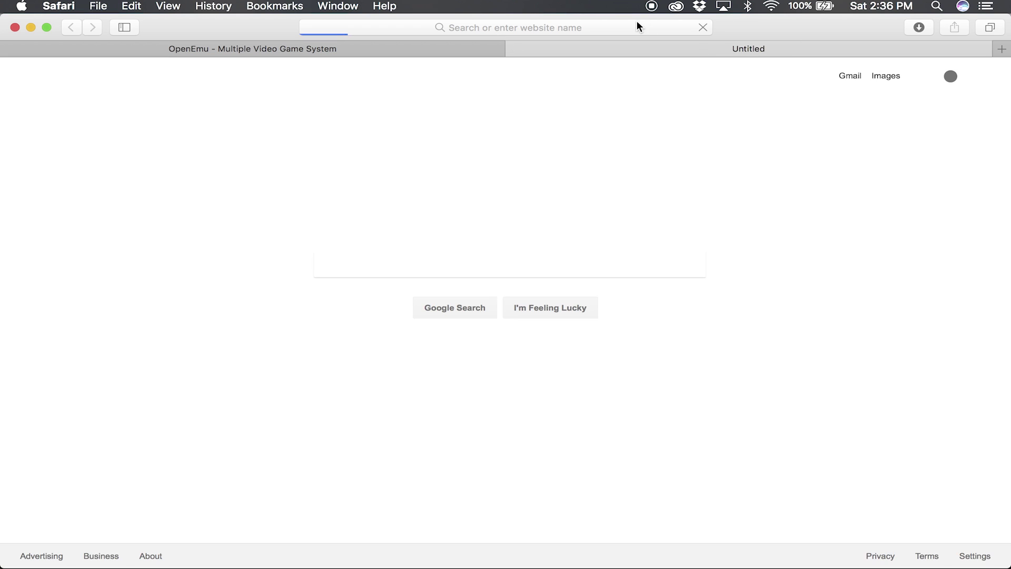
{"action": "left_click", "coordinate": [637, 20]}
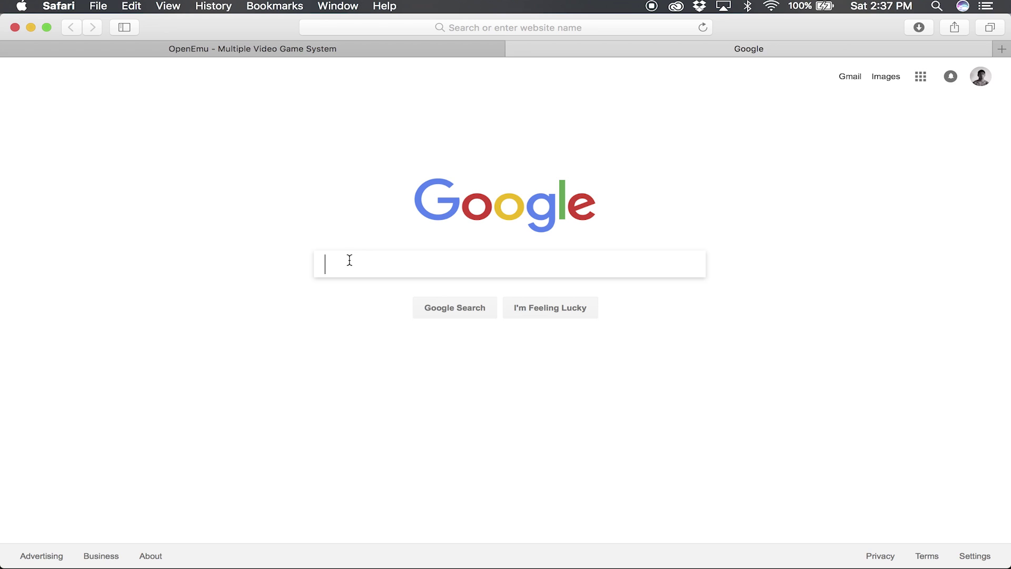
{"action": "type", "text": "roms"}
{"action": "key", "text": "Return"}
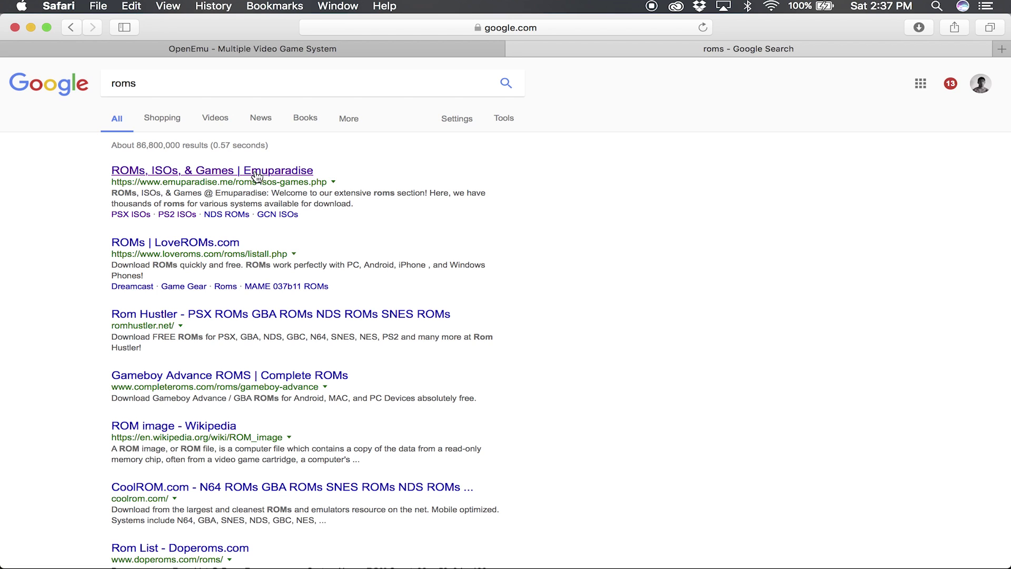
Open the Emuparadise result and scroll down to its Consoles list
{"action": "left_click", "coordinate": [255, 175]}
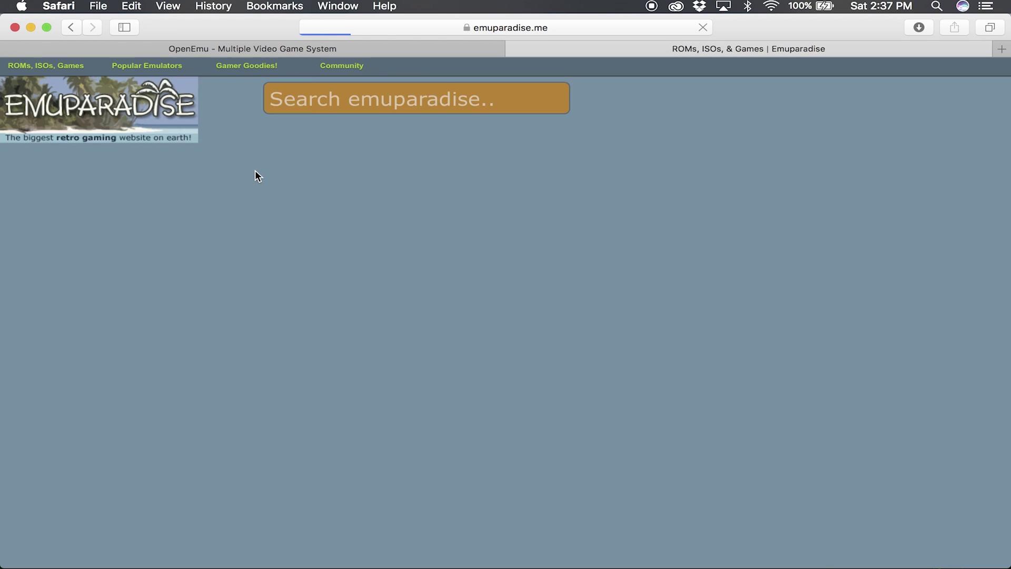
{"action": "scroll", "coordinate": [568, 247], "scroll_direction": "down", "scroll_amount": 3}
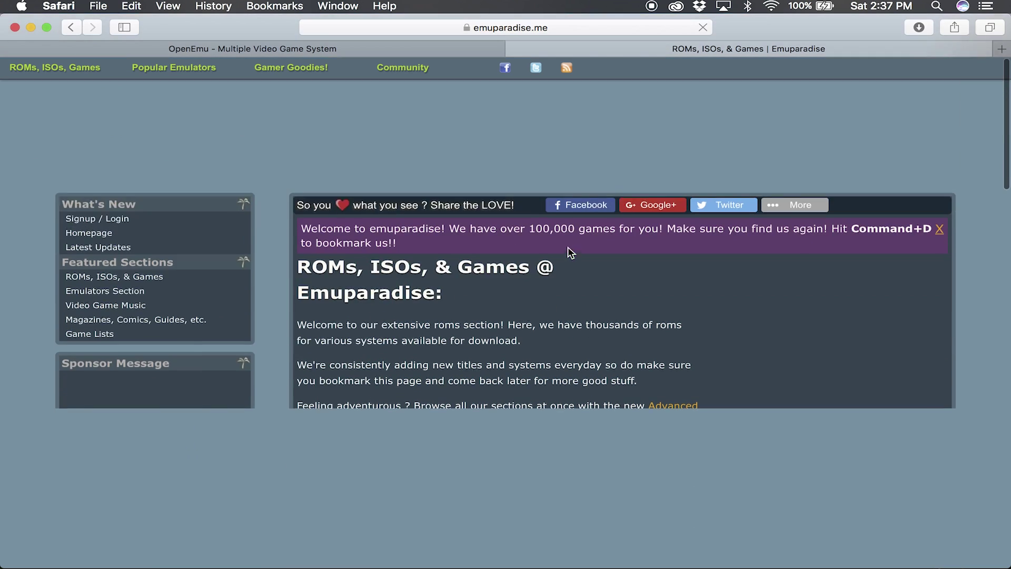
{"action": "scroll", "coordinate": [568, 246], "scroll_direction": "down", "scroll_amount": 5}
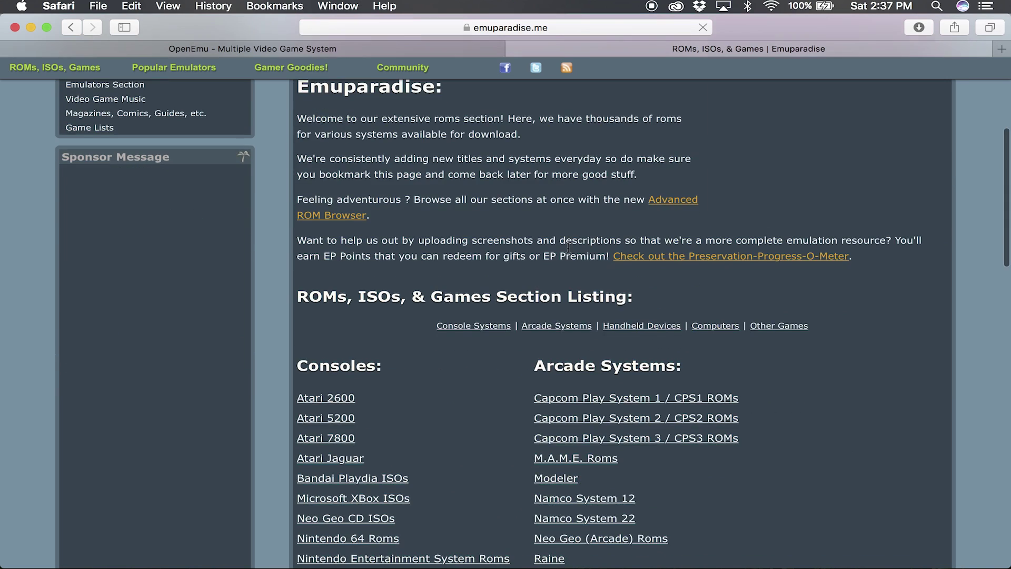
{"action": "scroll", "coordinate": [568, 246], "scroll_direction": "down", "scroll_amount": 2}
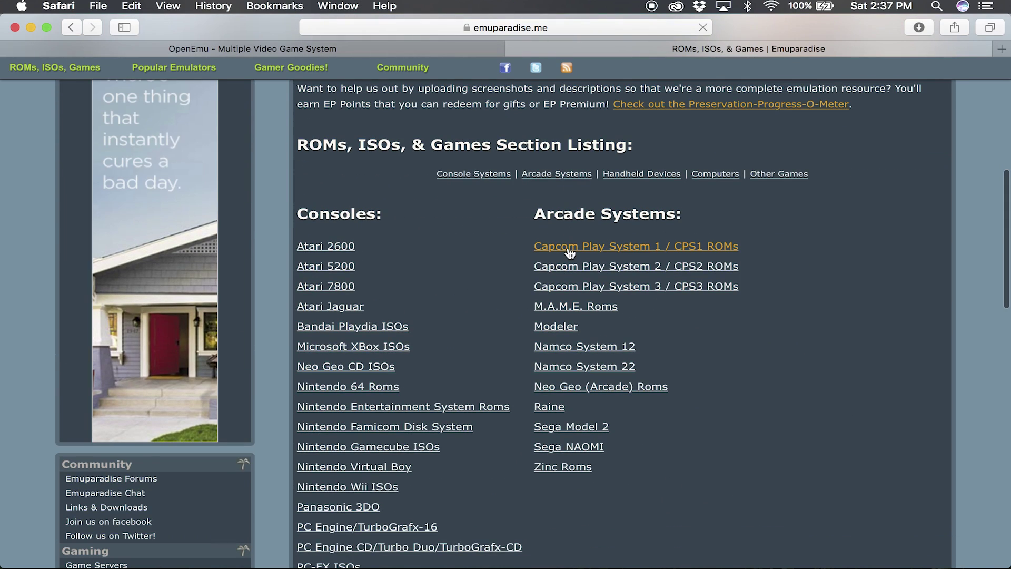
{"action": "scroll", "coordinate": [464, 337], "scroll_direction": "down", "scroll_amount": 5}
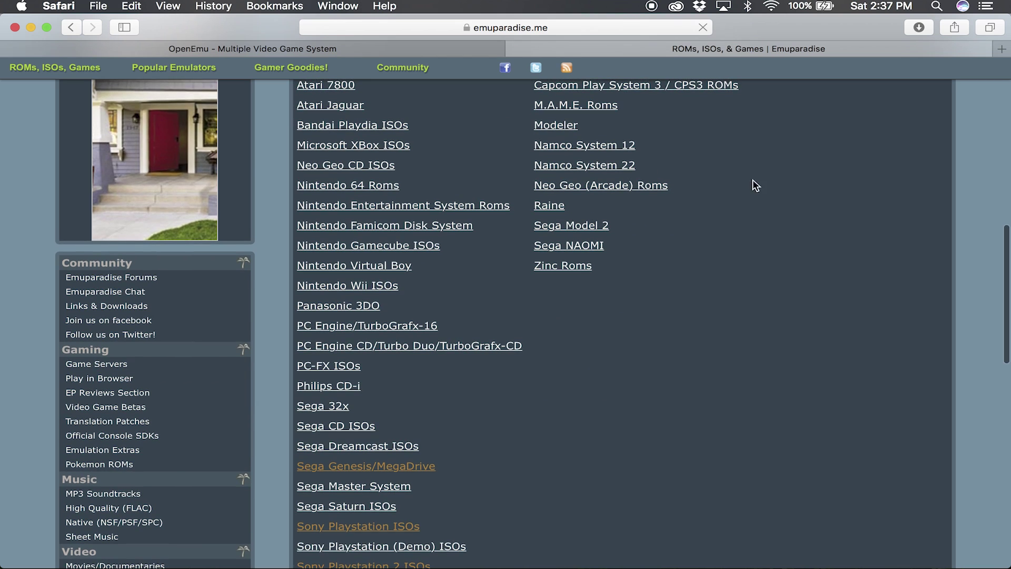
Launch OpenEmu from the Downloads stack and confirm opening the internet-downloaded app
{"action": "left_click", "coordinate": [808, 550]}
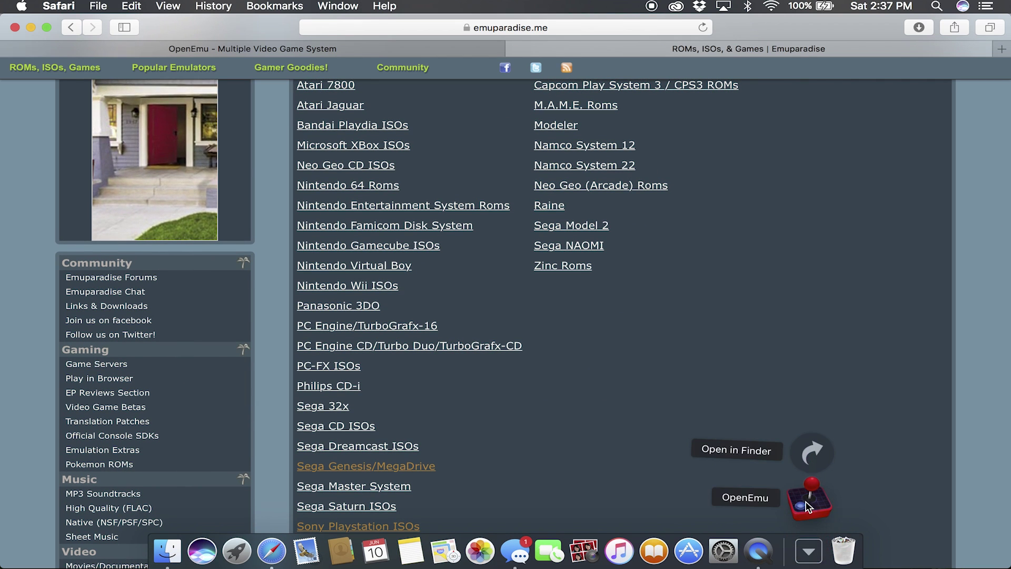
{"action": "left_click", "coordinate": [808, 451]}
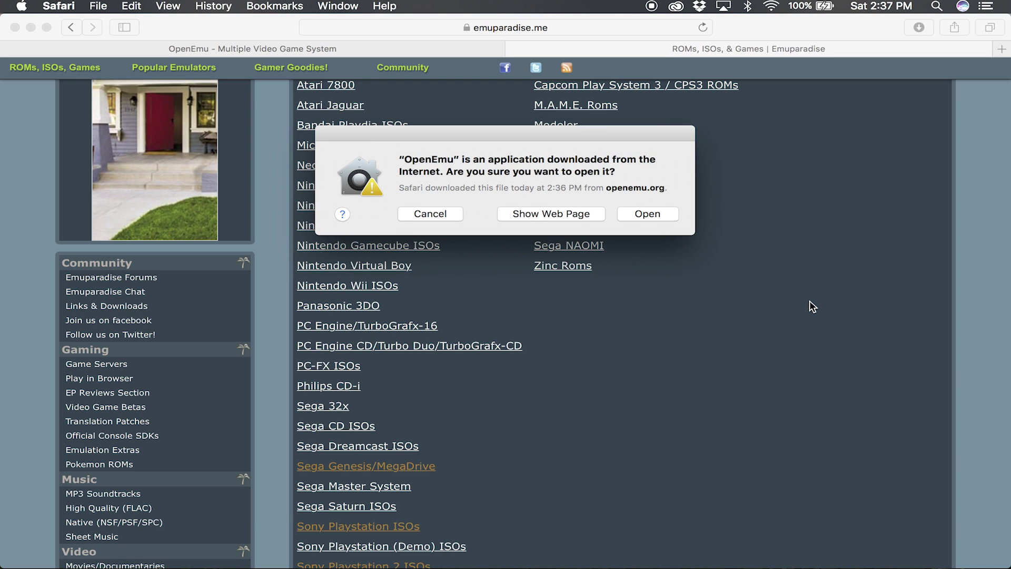
{"action": "left_click", "coordinate": [664, 215]}
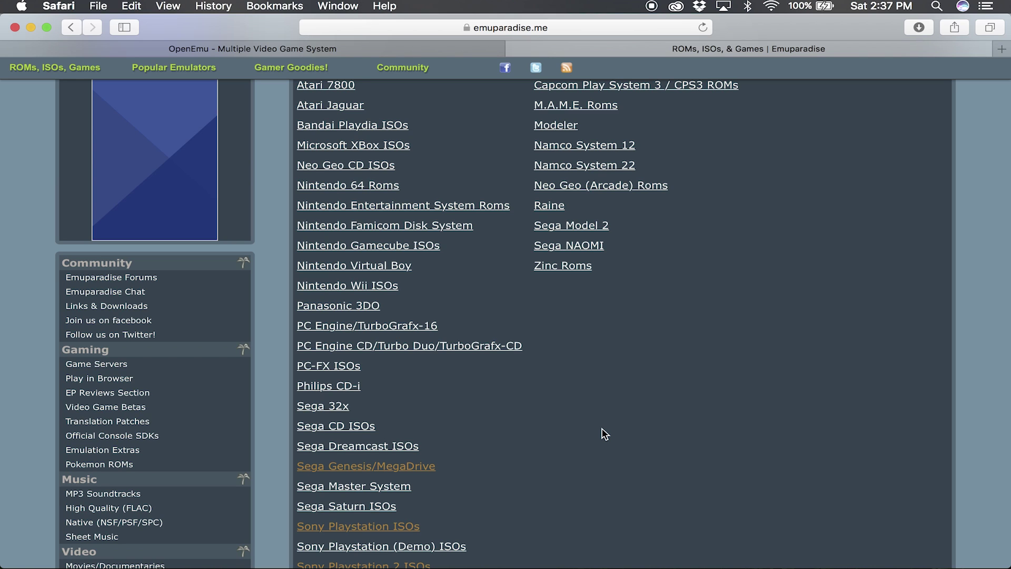
Bring the OpenEmu library forward and filter it to Nintendo (NES), leaving only Contra
{"action": "key", "text": "ctrl+Up"}
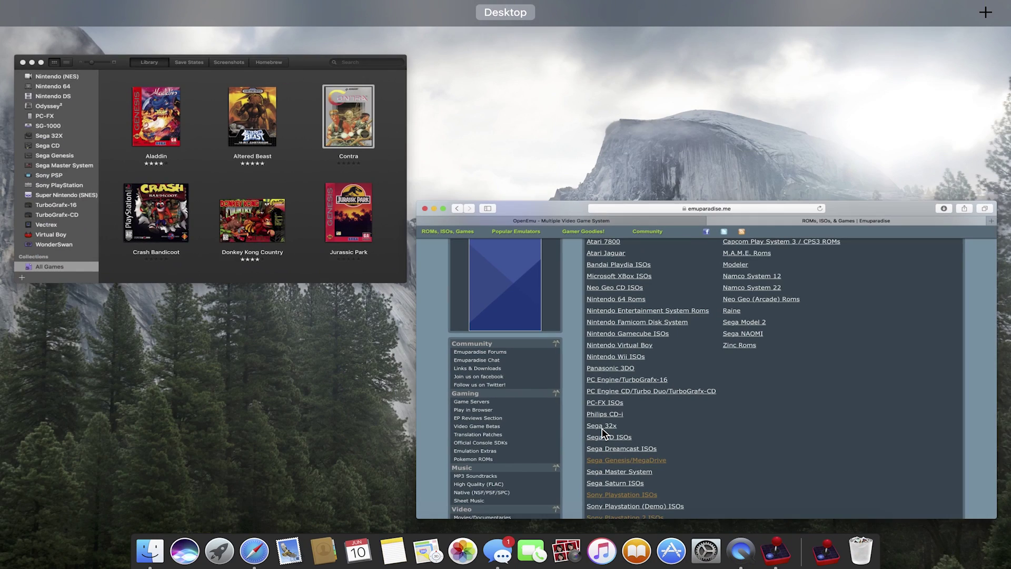
{"action": "left_click", "coordinate": [313, 269]}
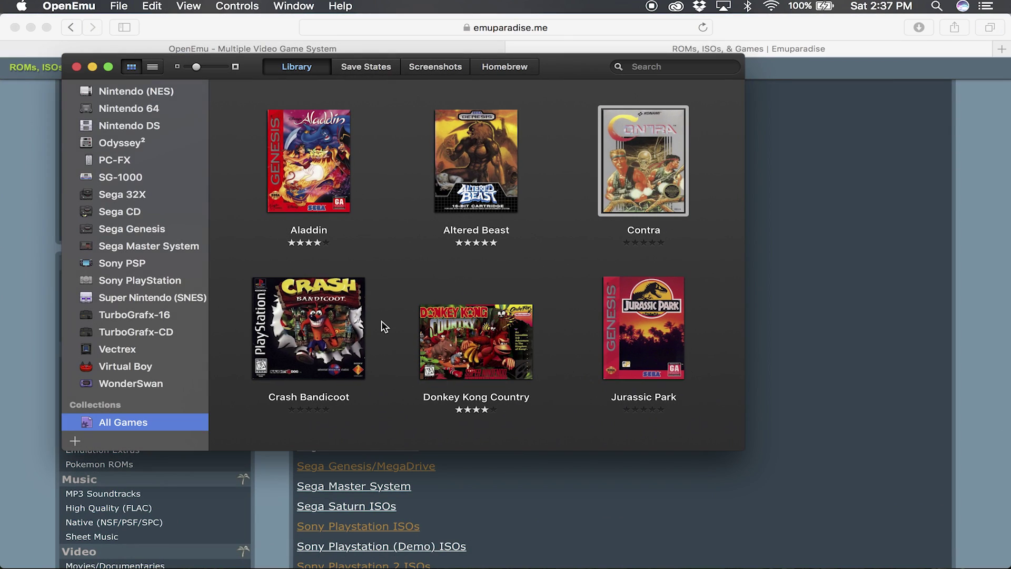
{"action": "scroll", "coordinate": [382, 258], "scroll_direction": "down", "scroll_amount": 5}
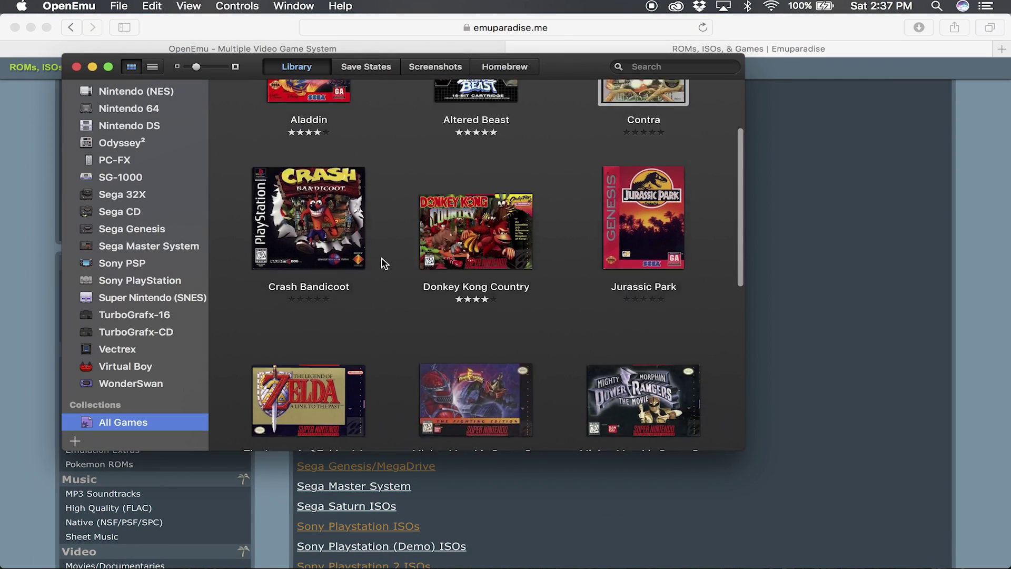
{"action": "scroll", "coordinate": [383, 263], "scroll_direction": "down", "scroll_amount": 5}
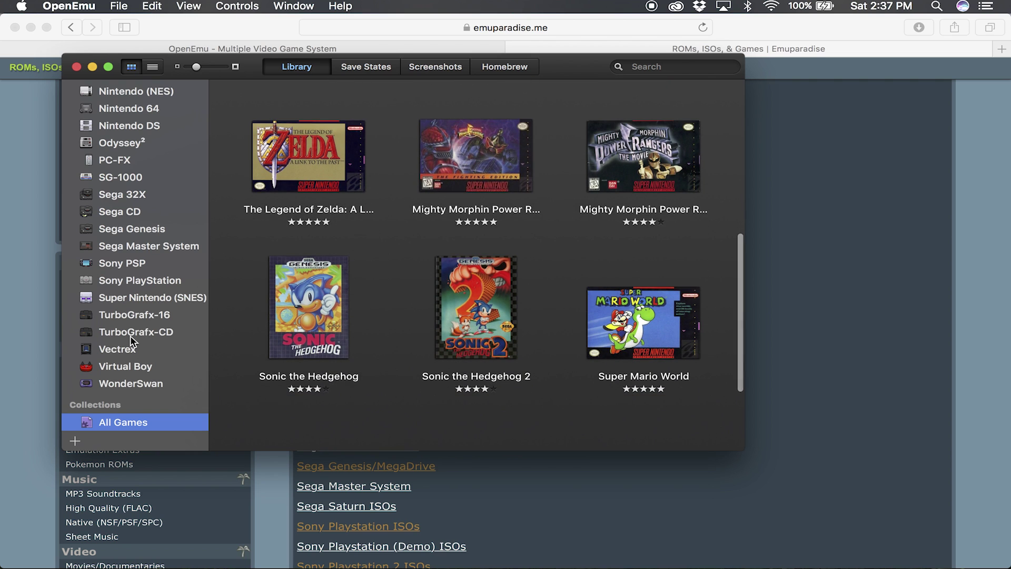
{"action": "scroll", "coordinate": [130, 336], "scroll_direction": "up", "scroll_amount": 3}
{"action": "scroll", "coordinate": [130, 336], "scroll_direction": "up", "scroll_amount": 5}
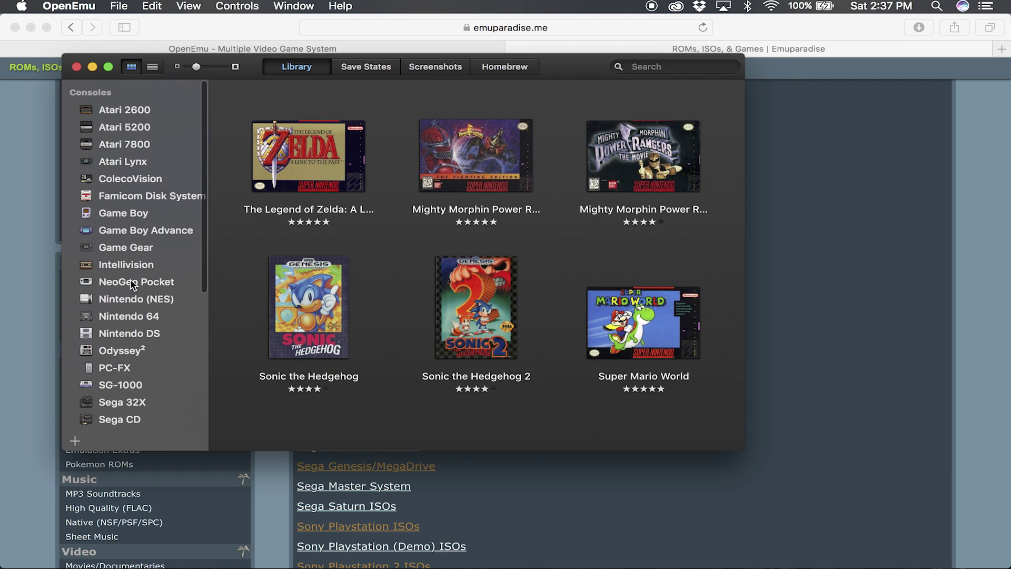
{"action": "scroll", "coordinate": [130, 343], "scroll_direction": "down", "scroll_amount": 5}
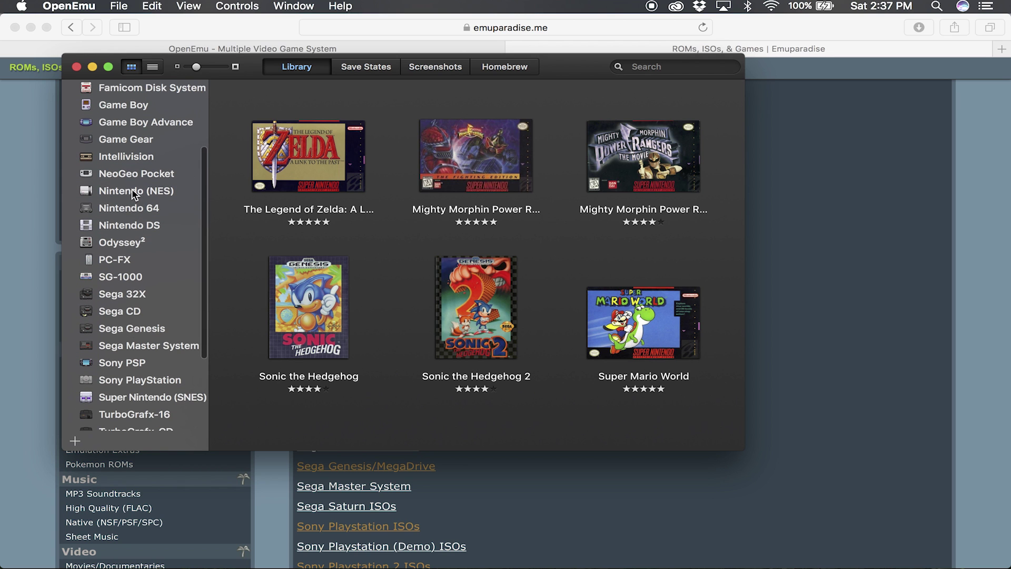
{"action": "scroll", "coordinate": [361, 258], "scroll_direction": "up", "scroll_amount": 5}
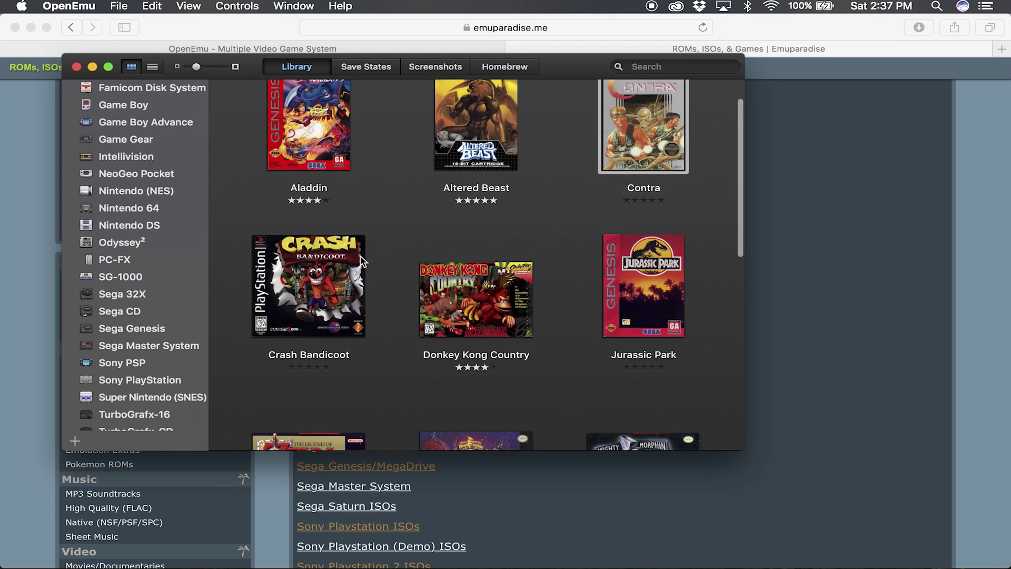
{"action": "scroll", "coordinate": [361, 258], "scroll_direction": "up", "scroll_amount": 2}
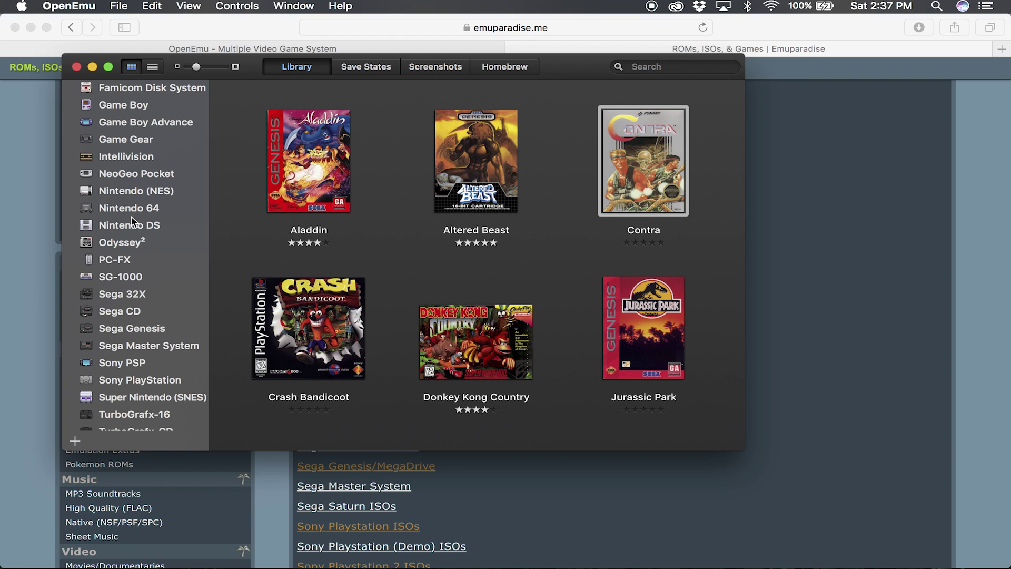
{"action": "left_click", "coordinate": [125, 196]}
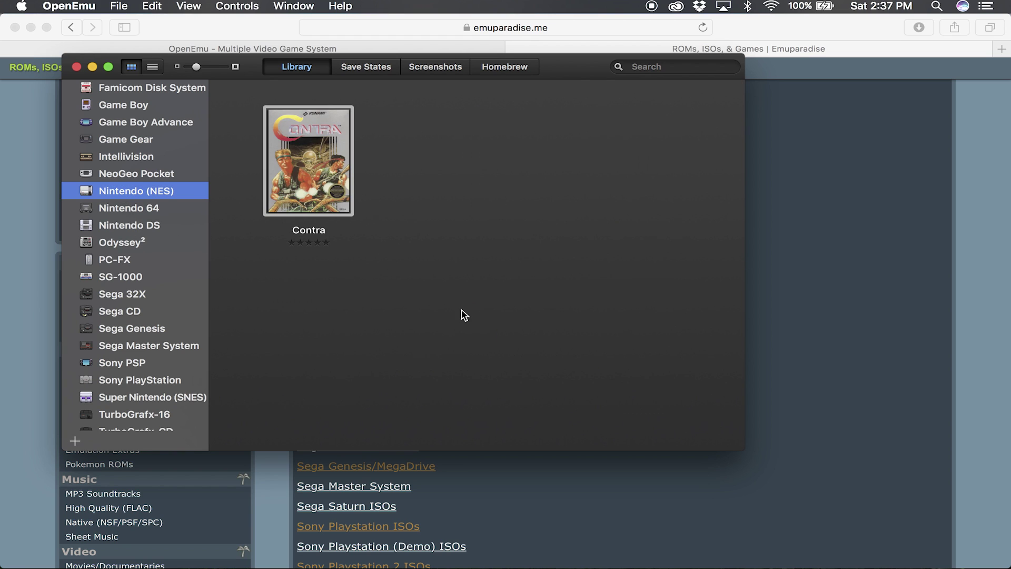
Return to Emuparadise's Consoles list in Safari
{"action": "left_click", "coordinate": [812, 314]}
{"action": "scroll", "coordinate": [676, 492], "scroll_direction": "up", "scroll_amount": 10}
{"action": "scroll", "coordinate": [677, 492], "scroll_direction": "down", "scroll_amount": 10}
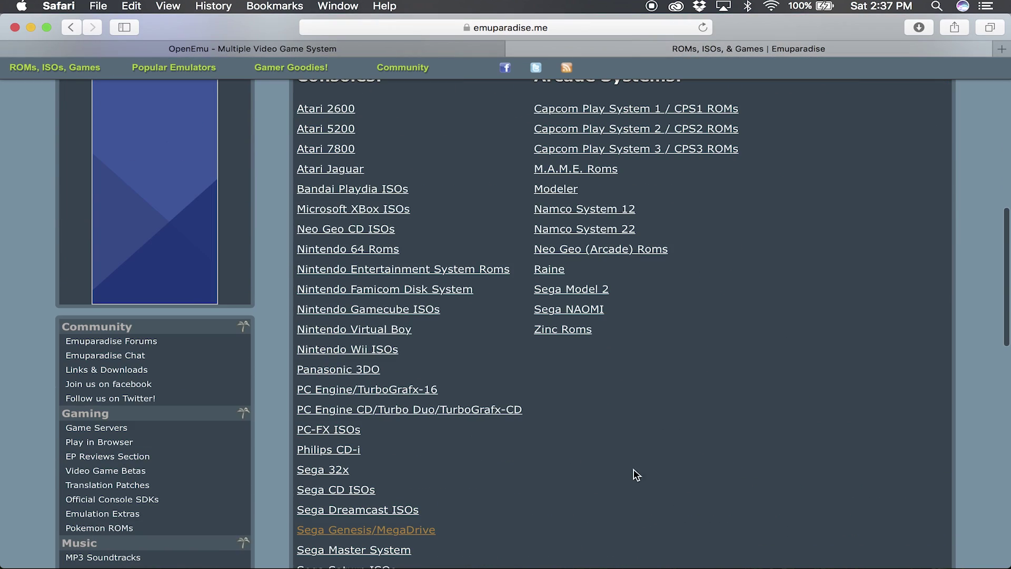
Open the Wheel of Fortune (USA) page from Emuparadise's Nintendo Entertainment System ROMs
{"action": "left_click", "coordinate": [451, 274]}
{"action": "scroll", "coordinate": [450, 273], "scroll_direction": "down", "scroll_amount": 8}
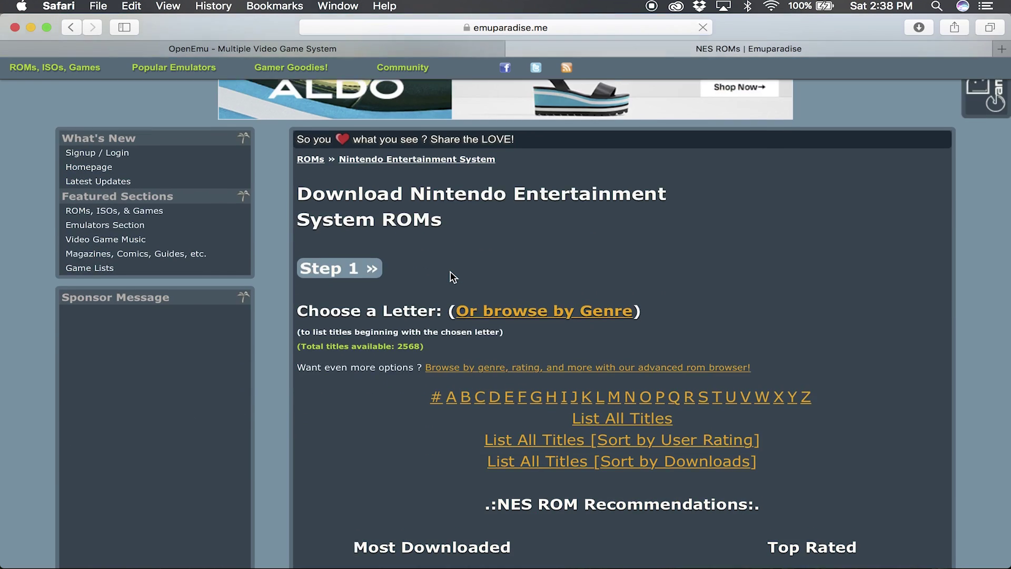
{"action": "scroll", "coordinate": [450, 275], "scroll_direction": "down", "scroll_amount": 5}
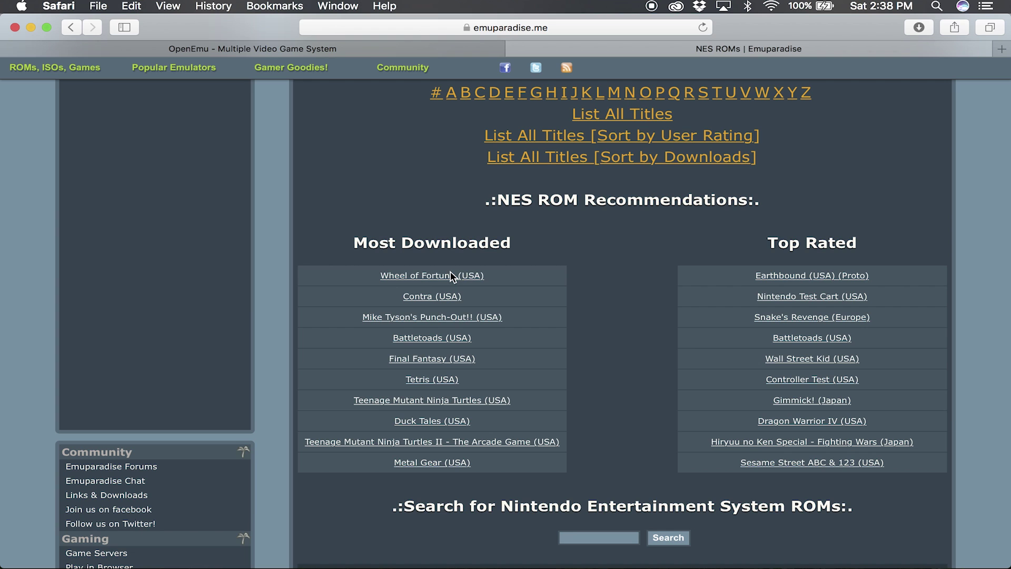
{"action": "left_click", "coordinate": [451, 276]}
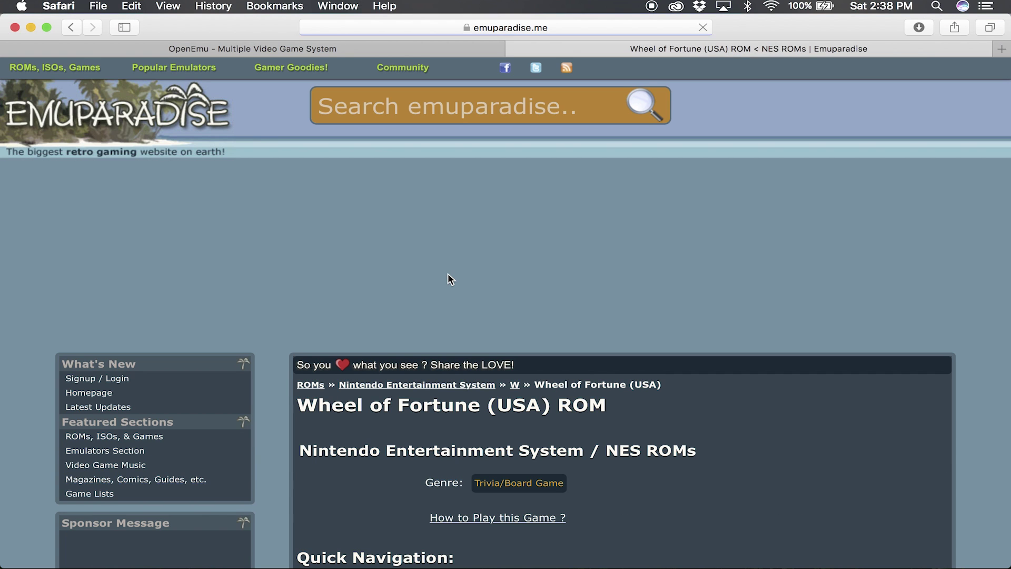
{"action": "scroll", "coordinate": [447, 273], "scroll_direction": "down", "scroll_amount": 4}
{"action": "scroll", "coordinate": [448, 278], "scroll_direction": "down", "scroll_amount": 6}
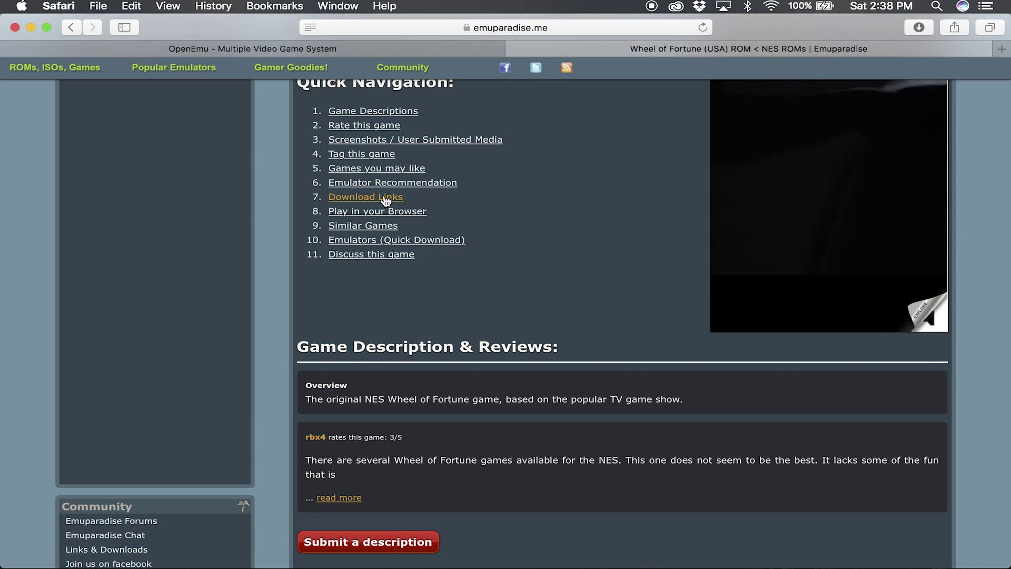
{"action": "scroll", "coordinate": [416, 237], "scroll_direction": "down", "scroll_amount": 3}
{"action": "scroll", "coordinate": [385, 203], "scroll_direction": "down", "scroll_amount": 10}
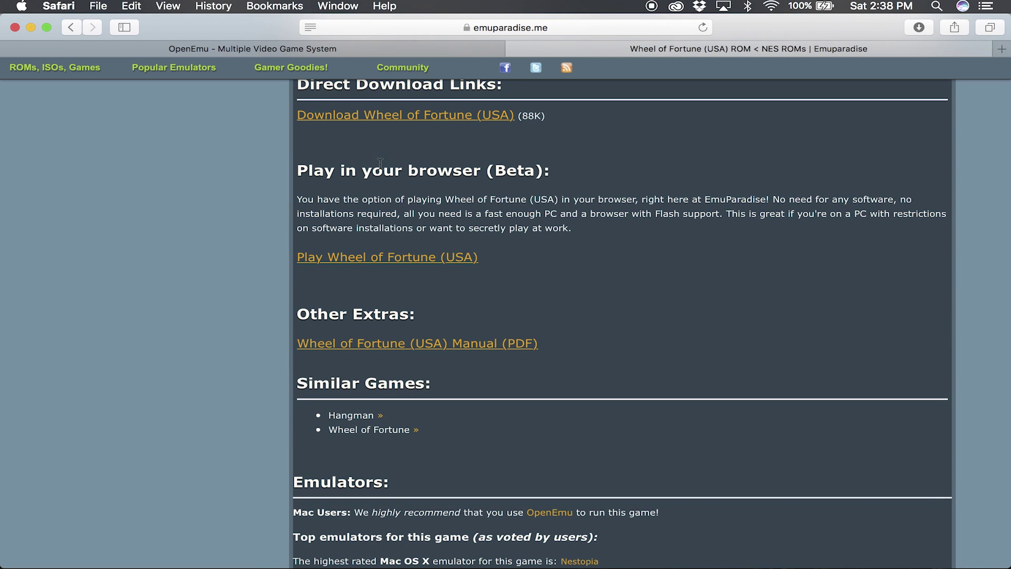
Start the direct download of the 88K Wheel of Fortune (USA) ROM
{"action": "left_click", "coordinate": [373, 118]}
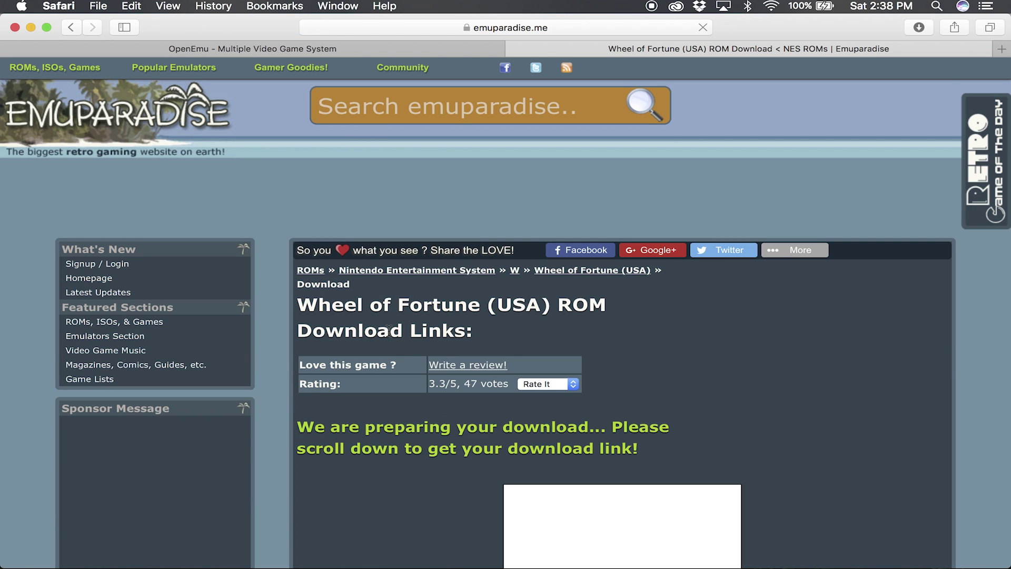
{"action": "scroll", "coordinate": [388, 330], "scroll_direction": "down", "scroll_amount": 6}
{"action": "scroll", "coordinate": [388, 331], "scroll_direction": "down", "scroll_amount": 10}
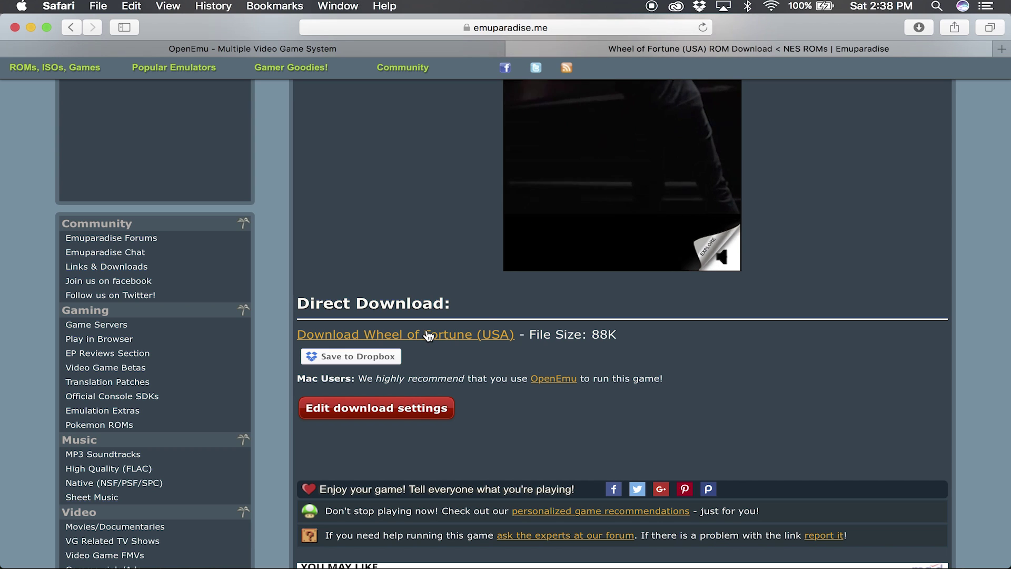
{"action": "left_click", "coordinate": [428, 334]}
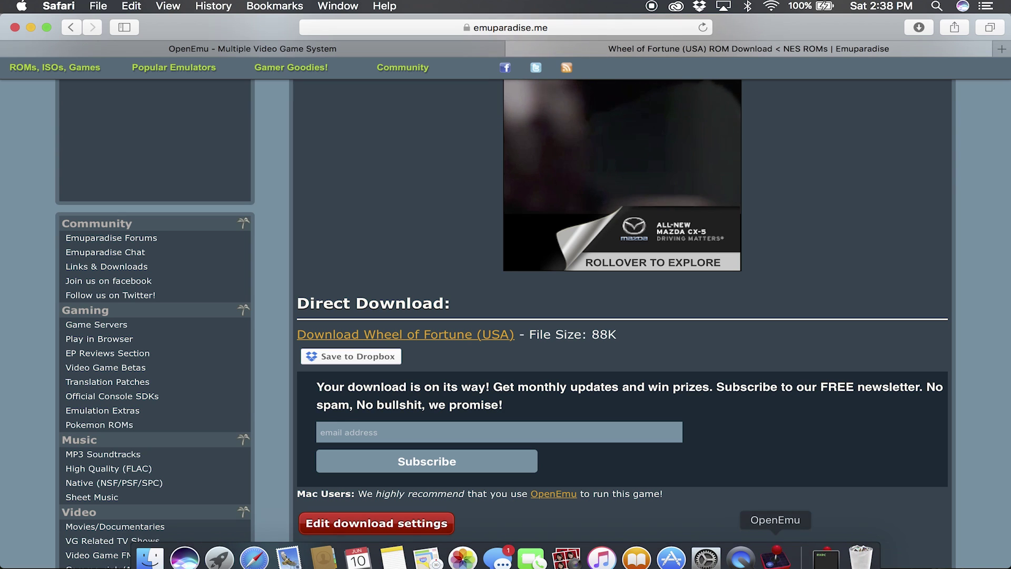
{"action": "key", "text": "ctrl+Up"}
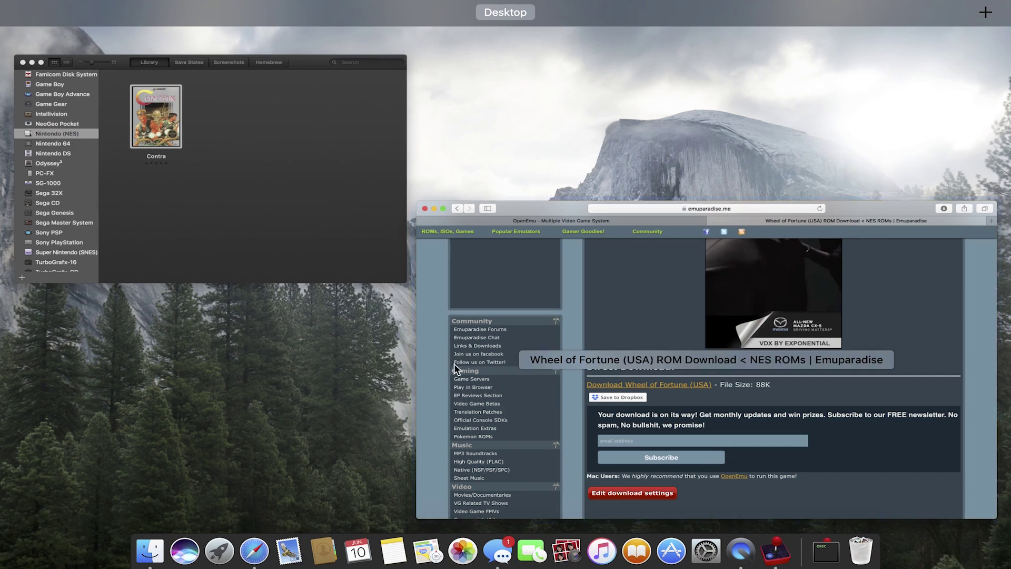
Drag Wheel of Fortune (USA).nes from Downloads into OpenEmu's NES library and select it
{"action": "left_click", "coordinate": [299, 184]}
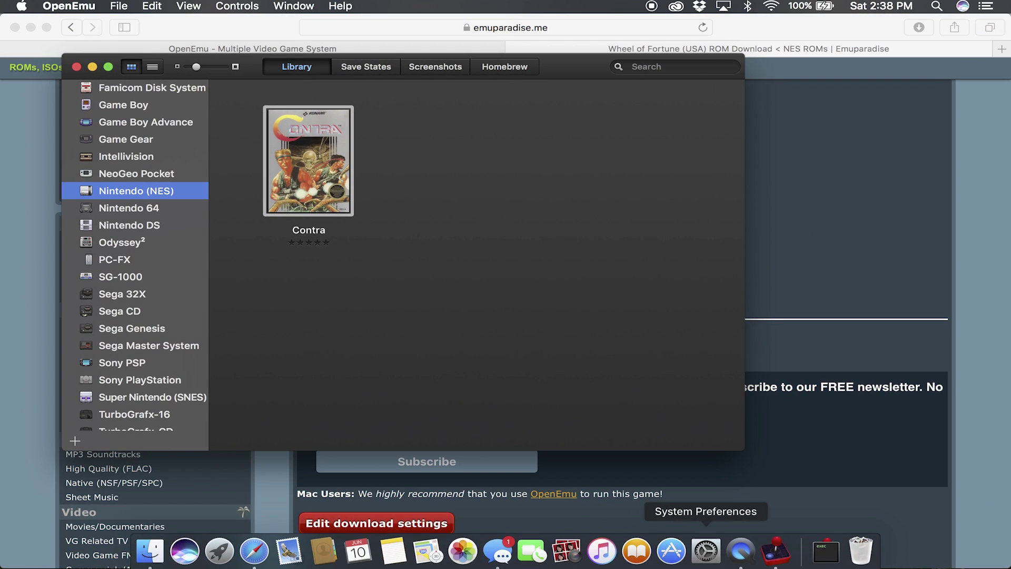
{"action": "left_click", "coordinate": [822, 561]}
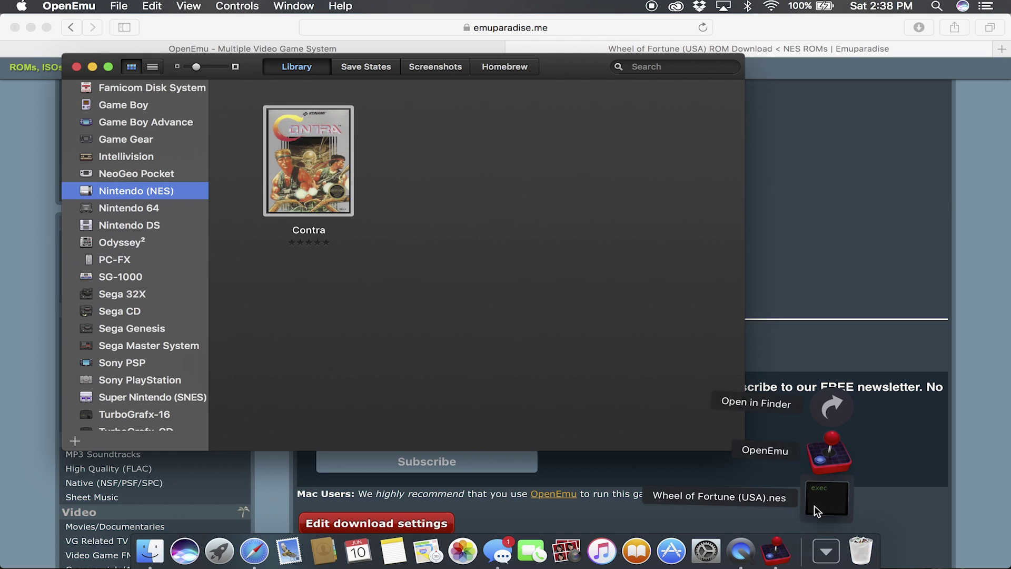
{"action": "left_click_drag", "start_coordinate": [814, 505], "coordinate": [528, 264]}
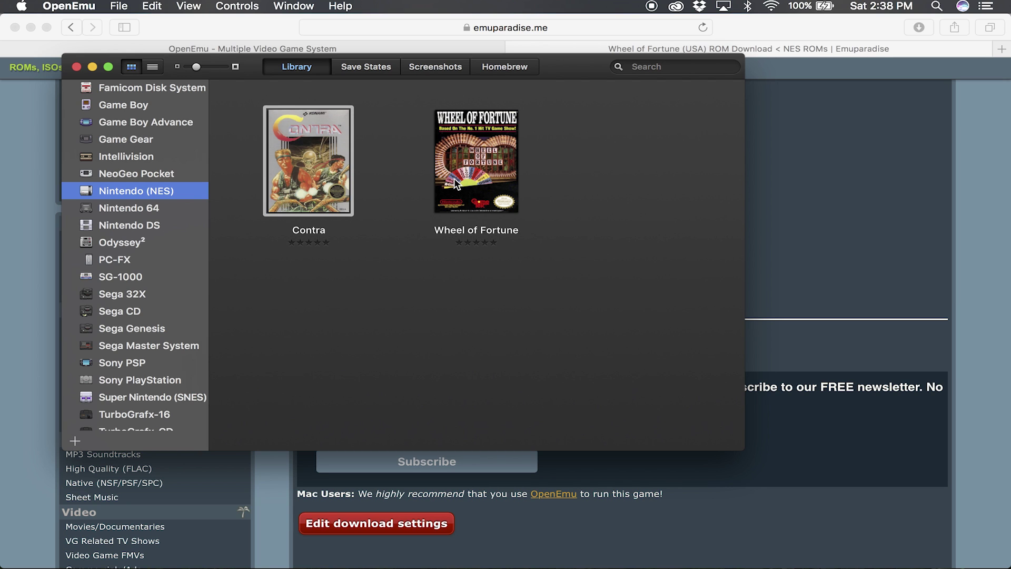
{"action": "left_click", "coordinate": [456, 185]}
Launch Wheel of Fortune and run it to the spinning-wheel logo, then open its settings options
{"action": "double_click", "coordinate": [456, 185]}
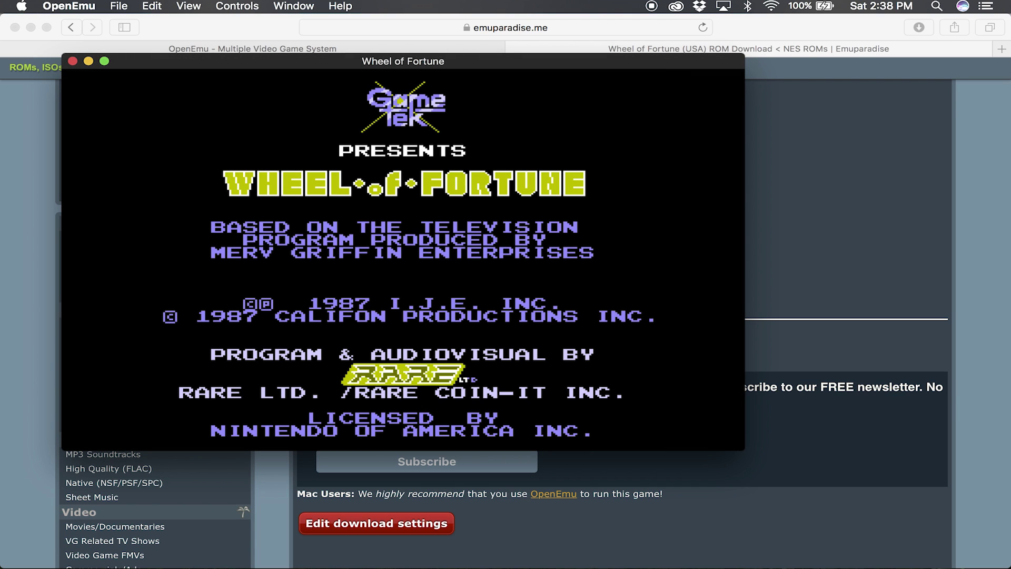
{"action": "mouse_move", "coordinate": [444, 210]}
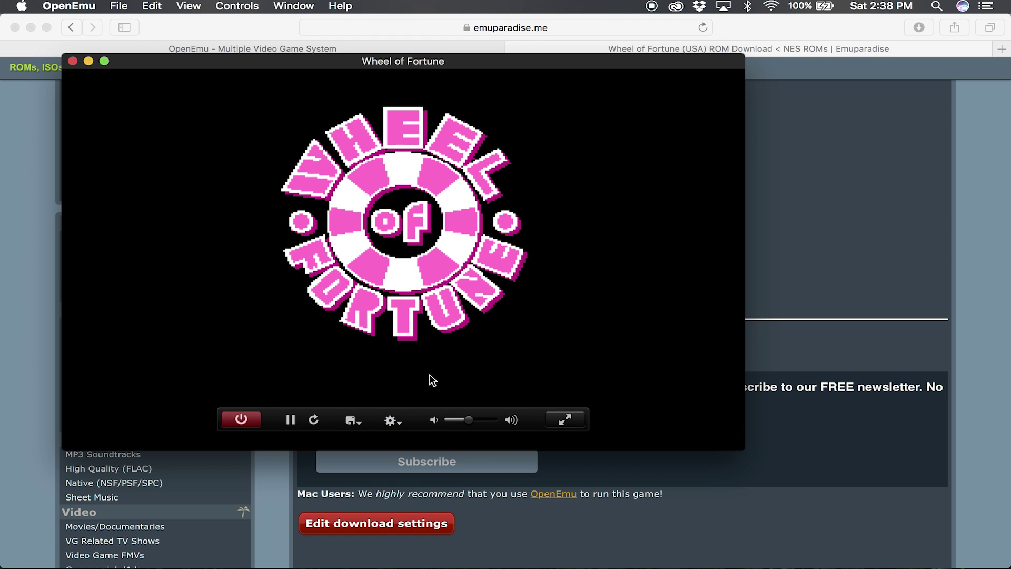
{"action": "left_click", "coordinate": [390, 421]}
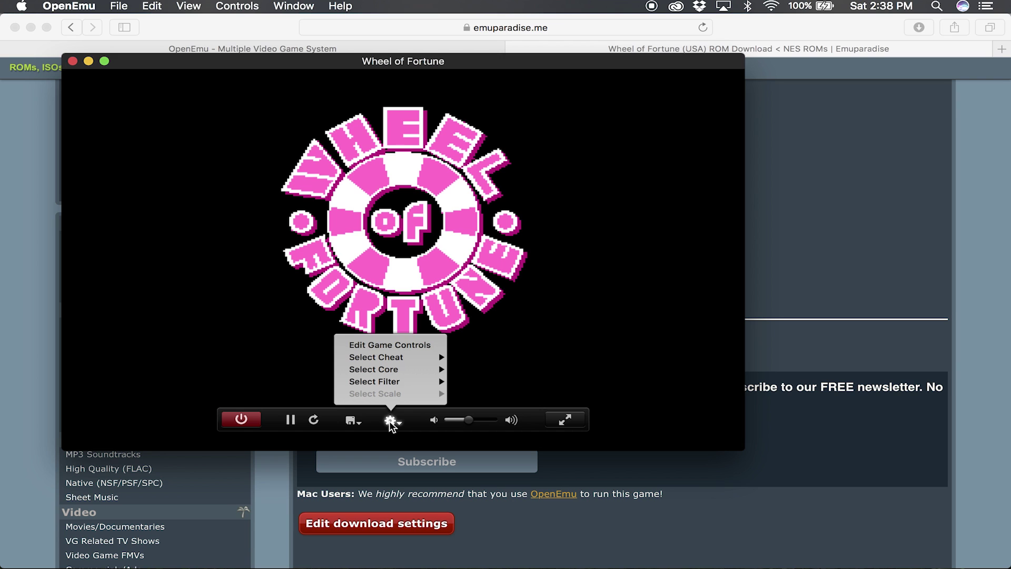
{"action": "left_click", "coordinate": [393, 344]}
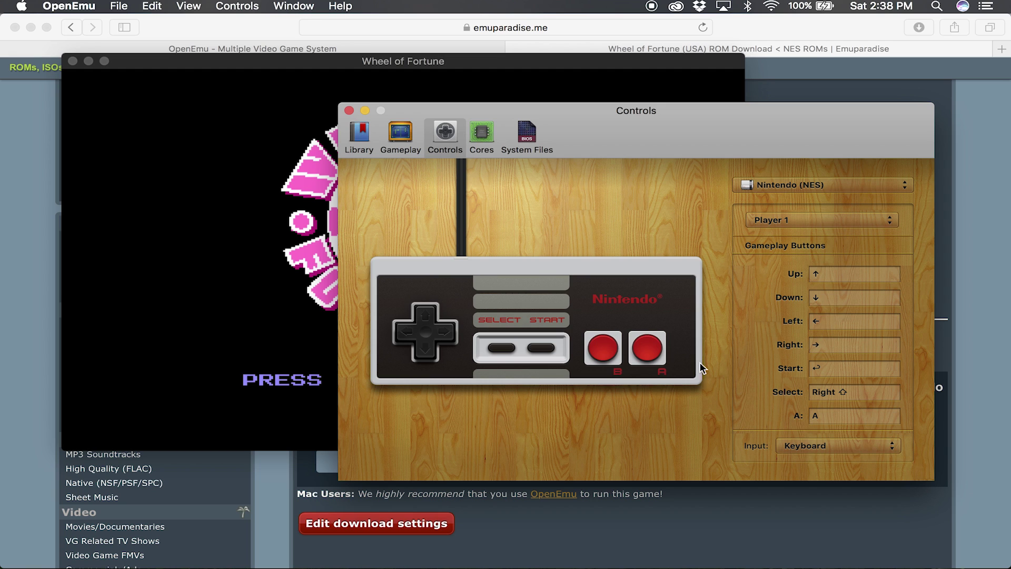
{"action": "left_click", "coordinate": [798, 446]}
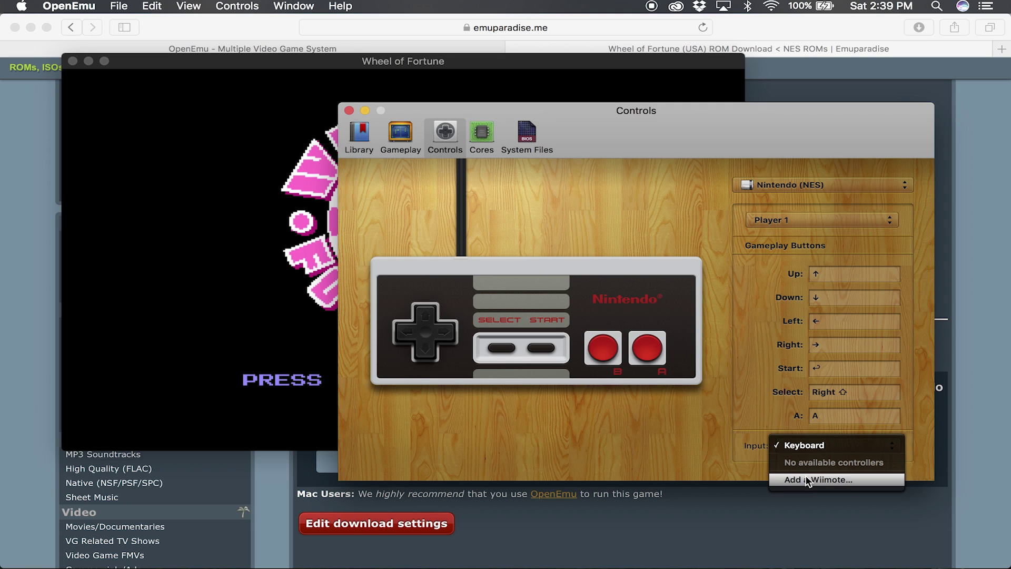
{"action": "left_click", "coordinate": [728, 452]}
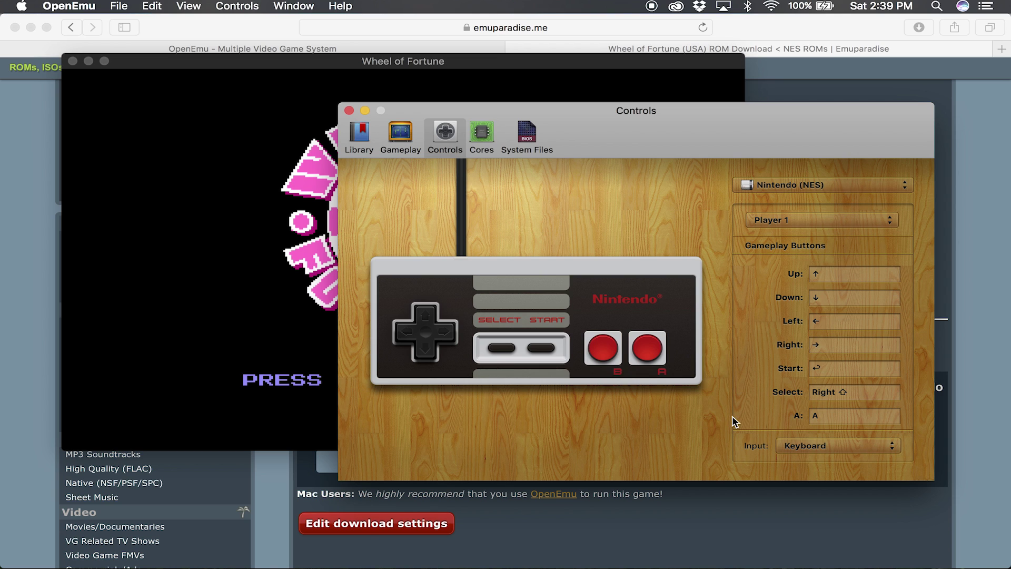
{"action": "left_click", "coordinate": [349, 110]}
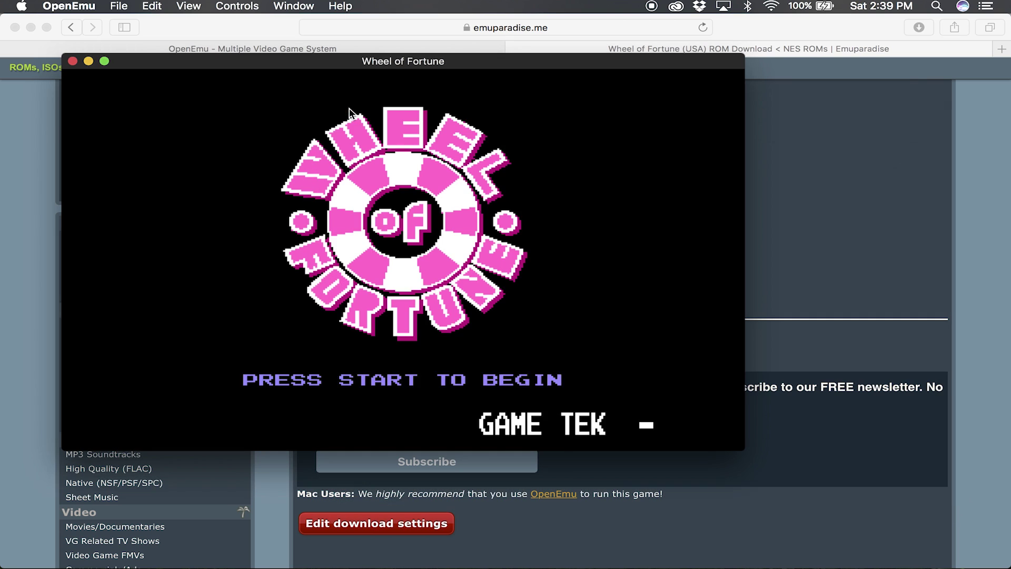
Close the front window and glance at, then dismiss, the Bluetooth menu-bar options
{"action": "left_click", "coordinate": [14, 28]}
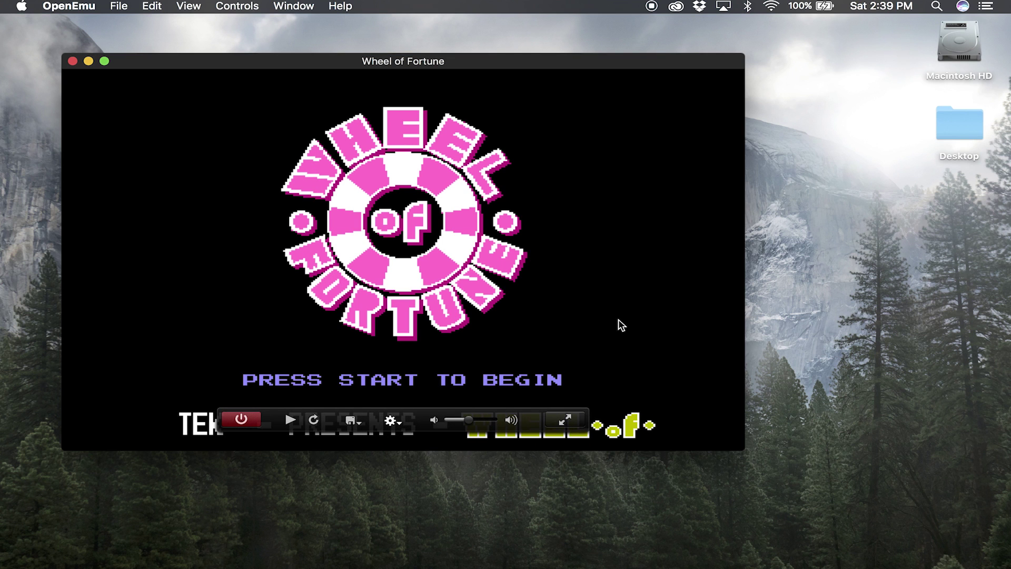
{"action": "left_click", "coordinate": [747, 6]}
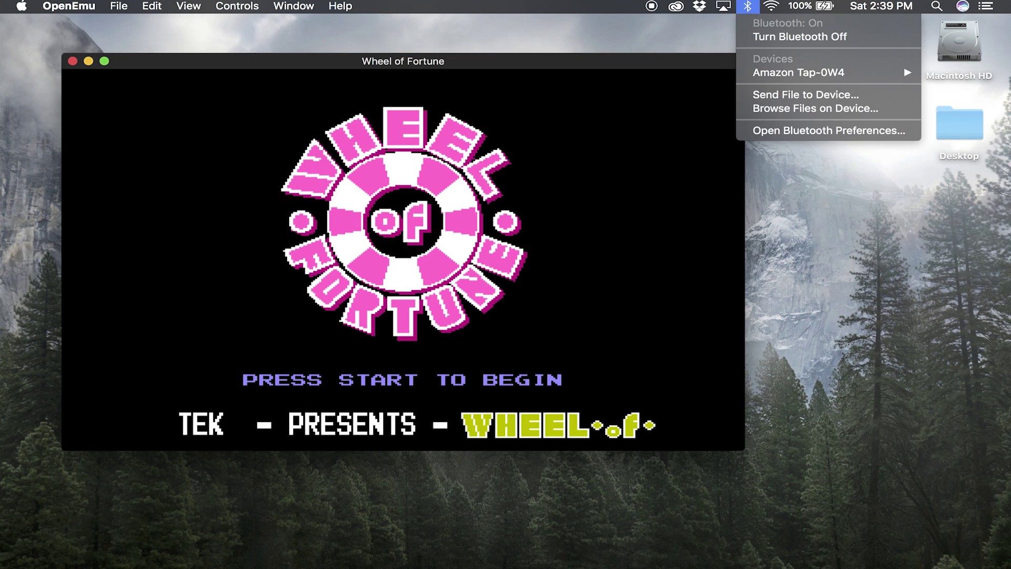
{"action": "left_click", "coordinate": [711, 46]}
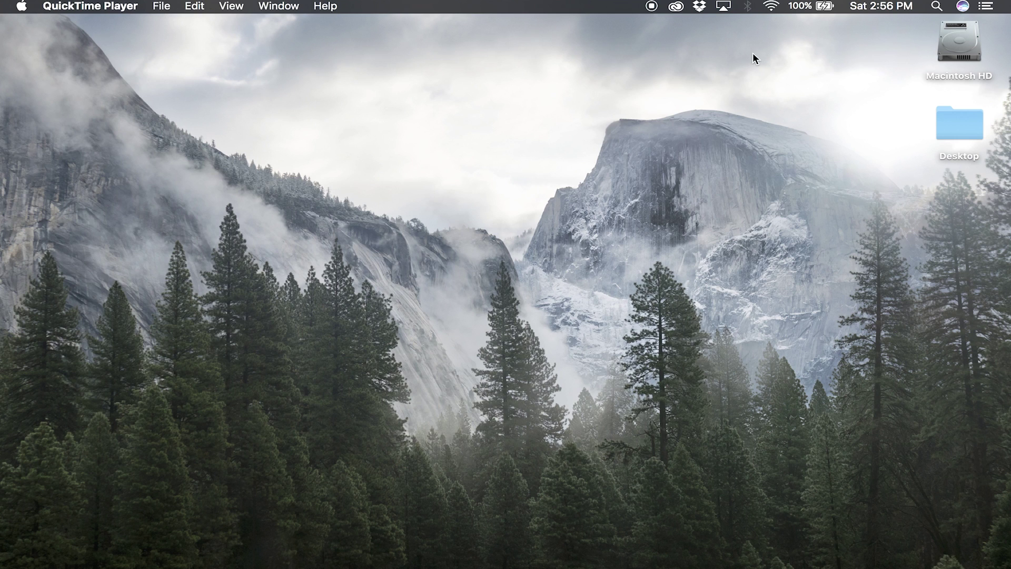
Check the Bluetooth menu-bar options and the Apple menu, dismissing both
{"action": "left_click", "coordinate": [748, 7]}
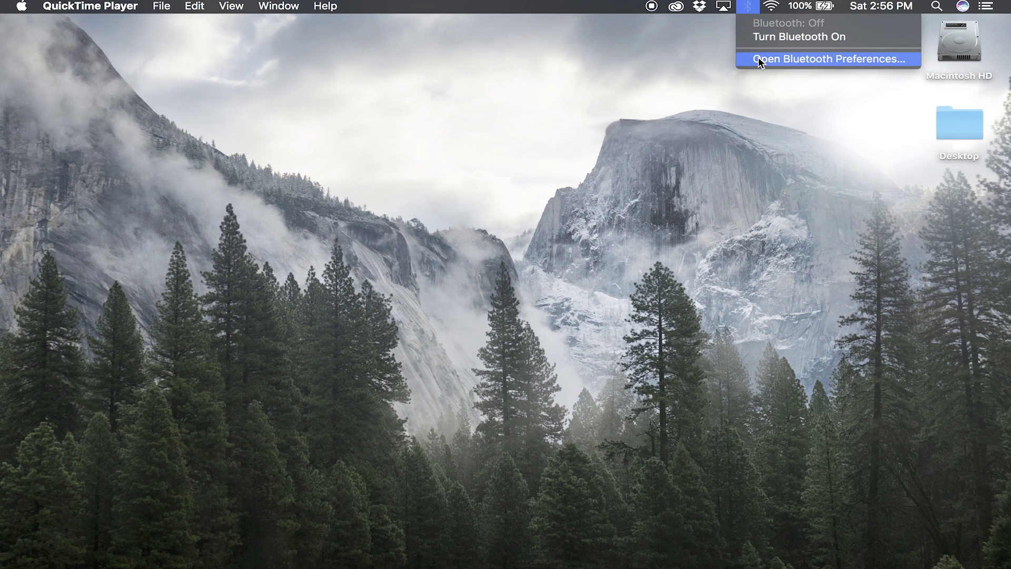
{"action": "left_click", "coordinate": [663, 77]}
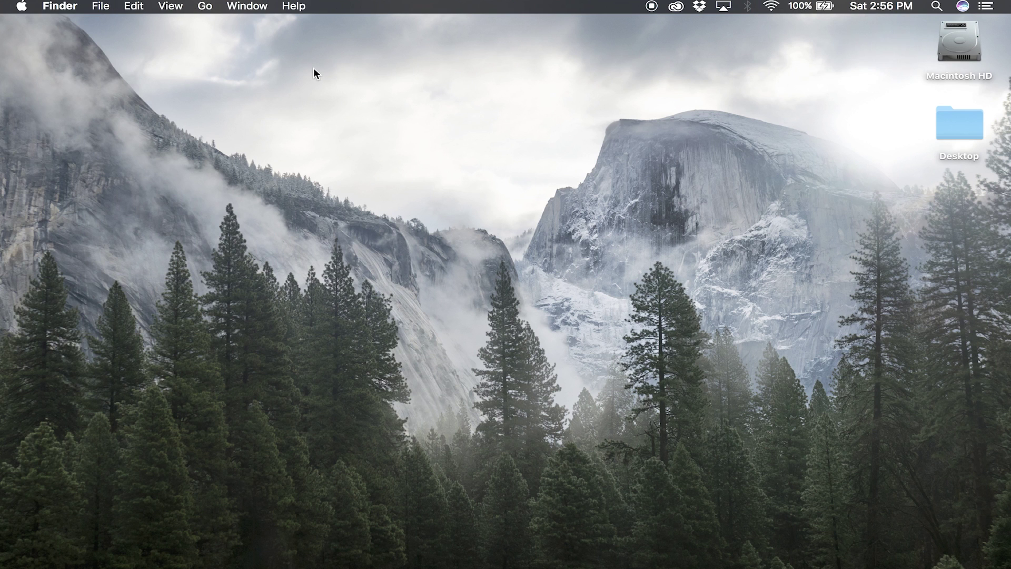
{"action": "left_click", "coordinate": [21, 7]}
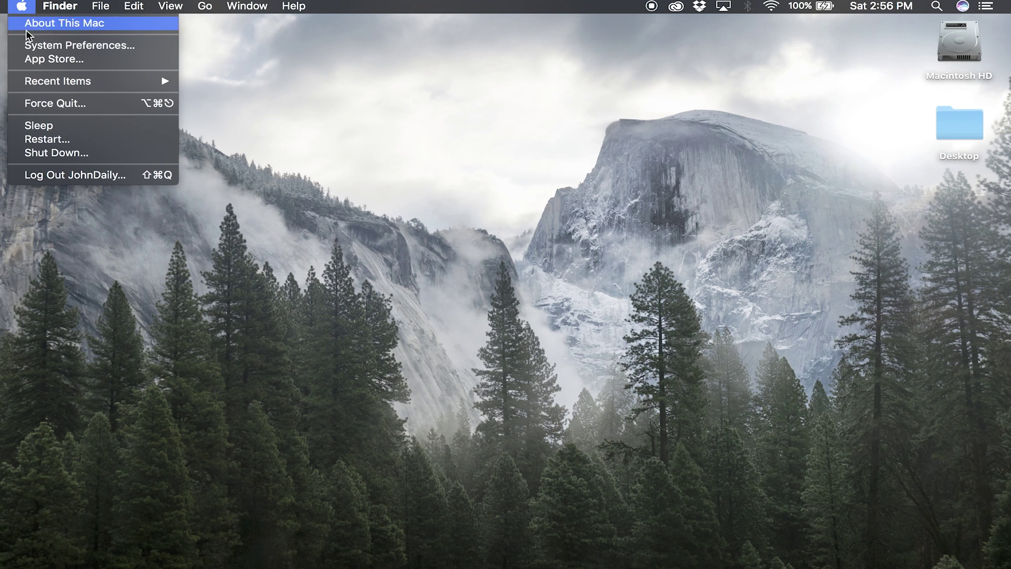
{"action": "left_click", "coordinate": [382, 170]}
Launch System Preferences through a Spotlight search for 'sys'
{"action": "key", "text": "super+space"}
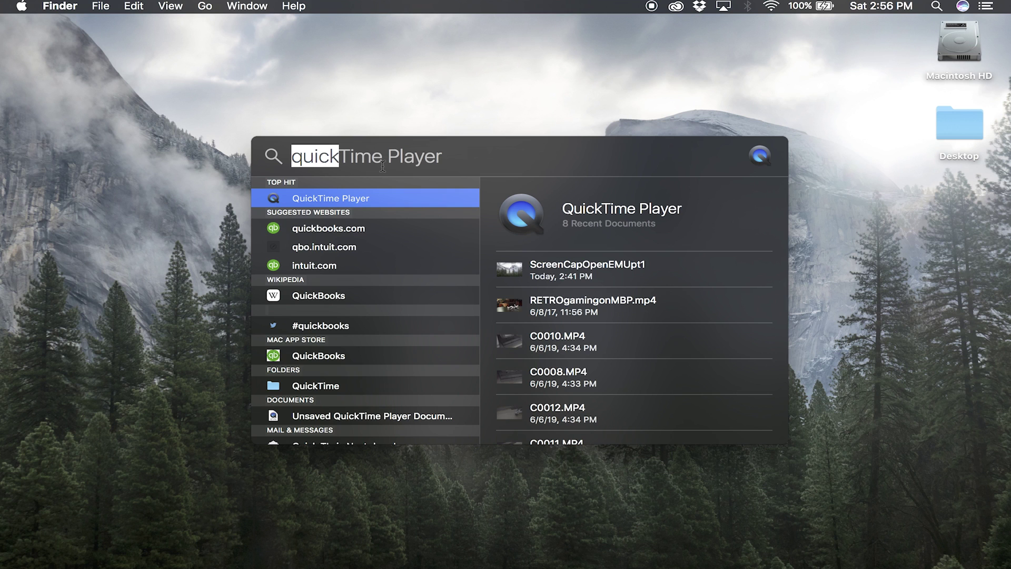
{"action": "key", "text": "BackSpace"}
{"action": "type", "text": "syste"}
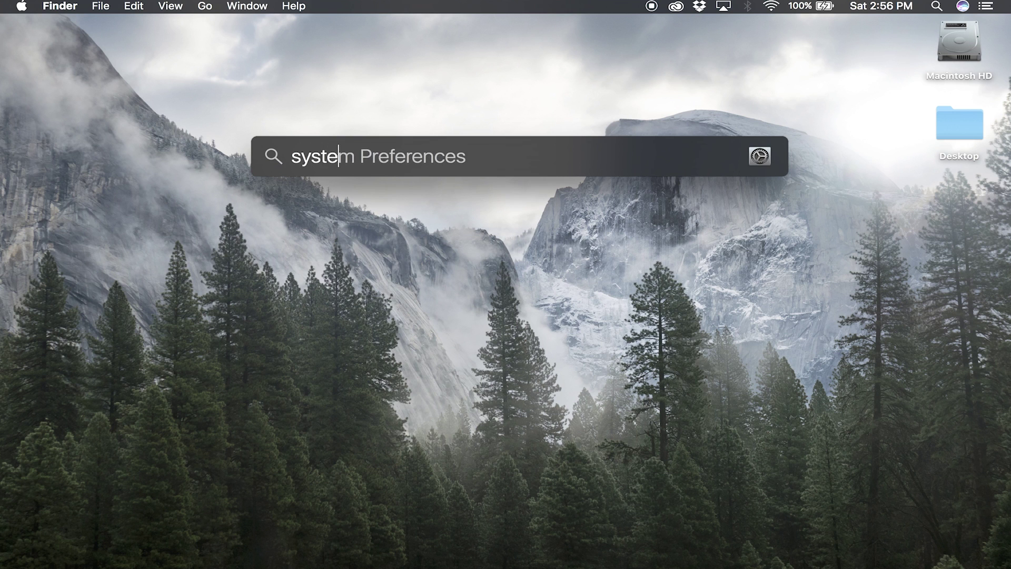
{"action": "key", "text": "Return"}
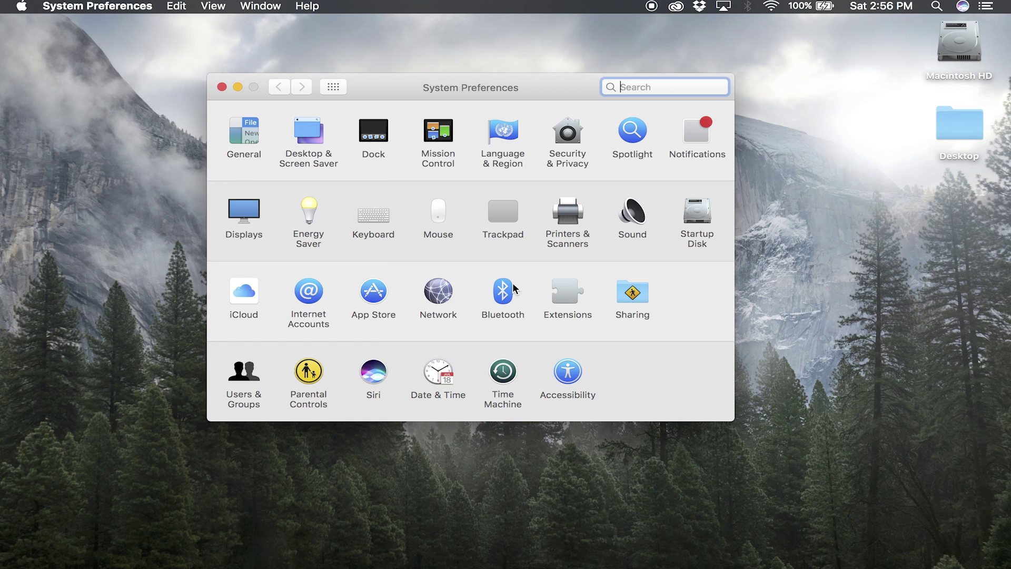
Turn Bluetooth on with the Wireless Controller connected, then bring back OpenEmu's NES library
{"action": "left_click", "coordinate": [512, 298]}
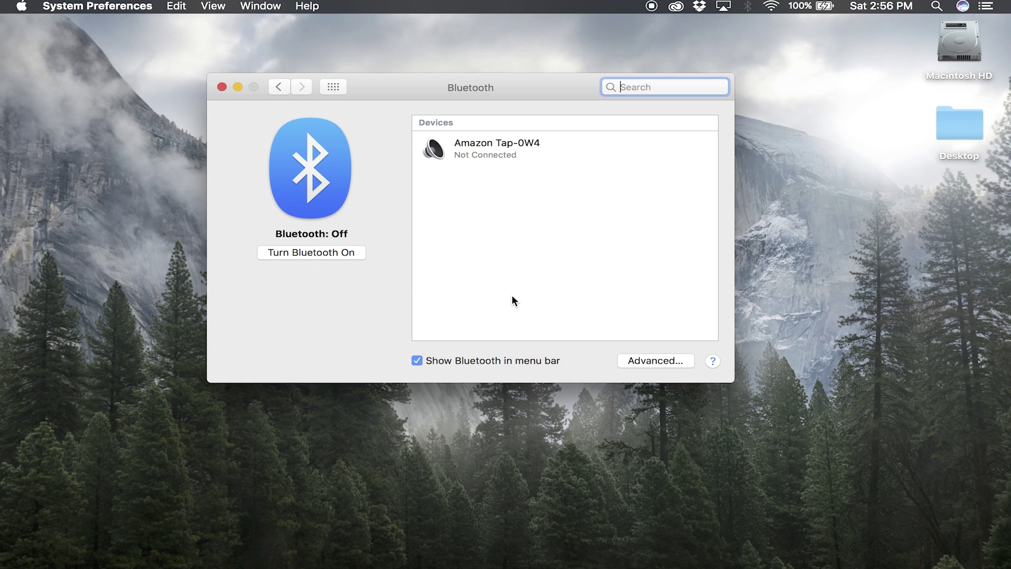
{"action": "left_click", "coordinate": [330, 254]}
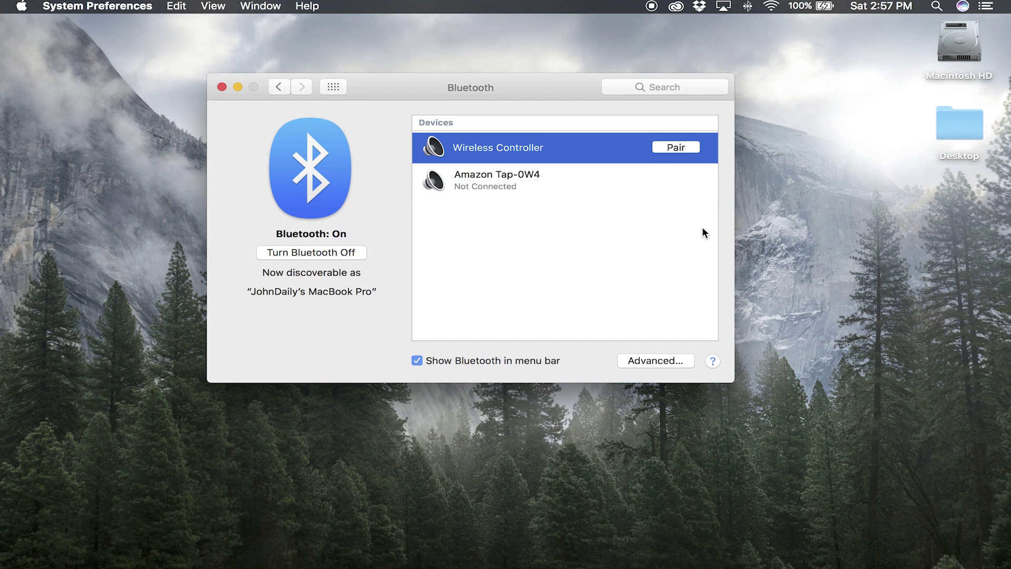
{"action": "mouse_move", "coordinate": [632, 564]}
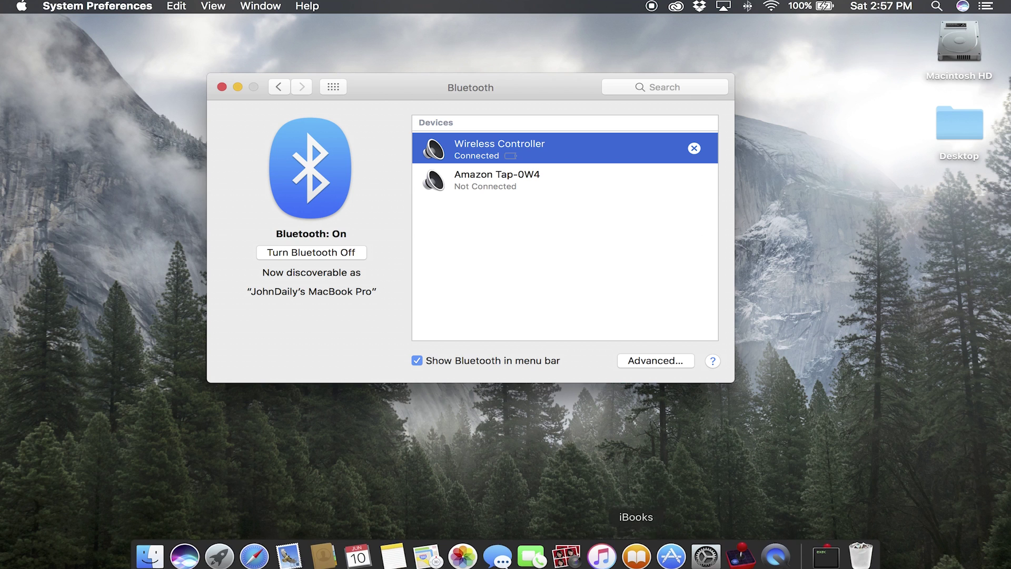
{"action": "left_click", "coordinate": [741, 552]}
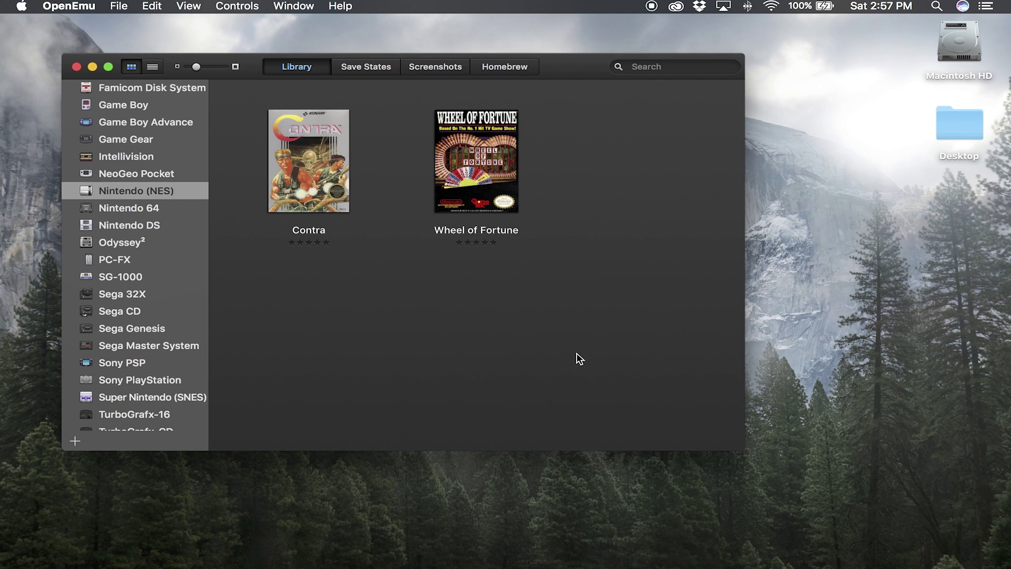
Launch Contra from the NES library fresh, declining to resume the last game
{"action": "double_click", "coordinate": [294, 181]}
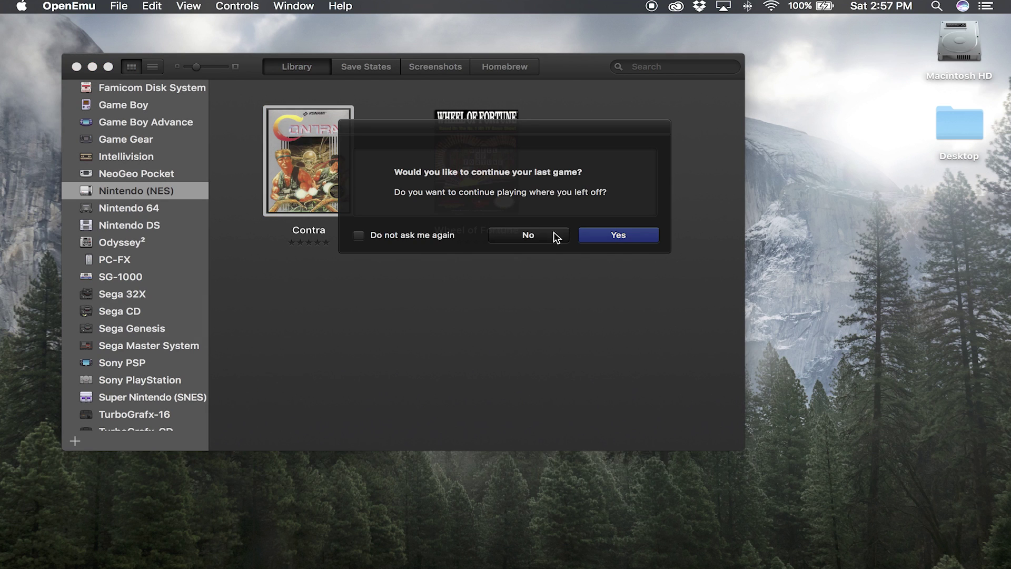
{"action": "left_click", "coordinate": [555, 236]}
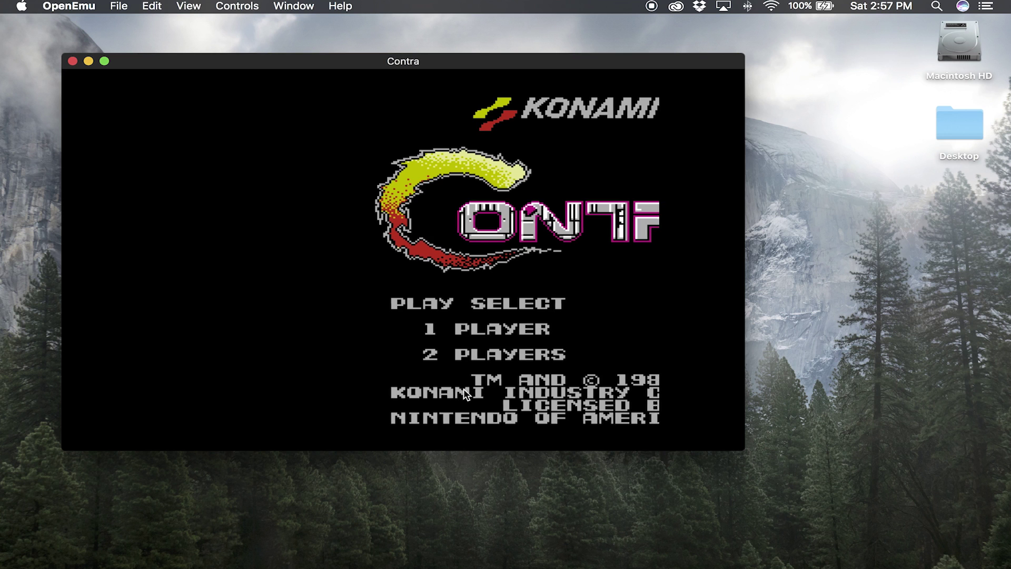
{"action": "mouse_move", "coordinate": [455, 350]}
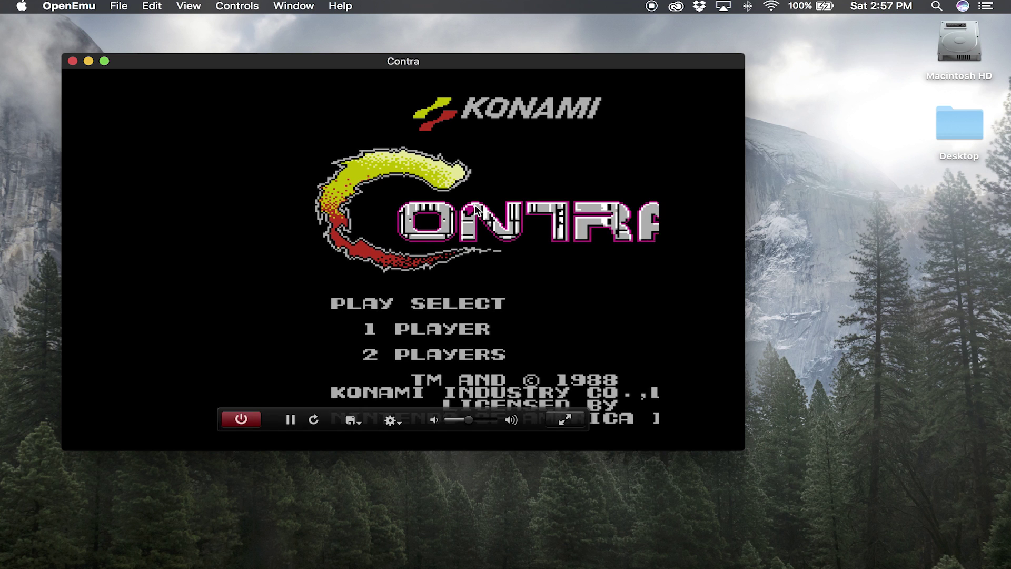
{"action": "left_click", "coordinate": [391, 420]}
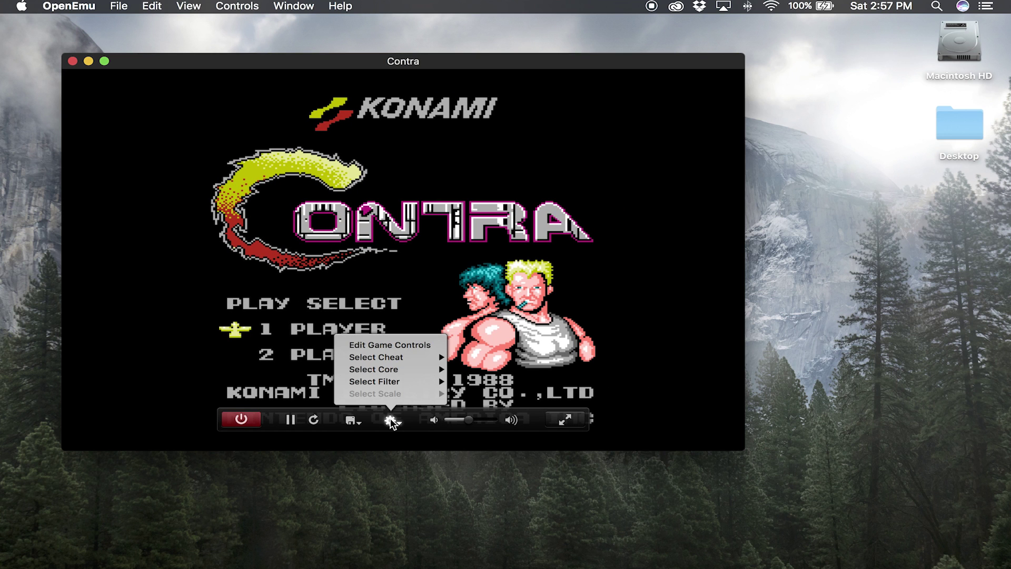
Map Player 1's NES controls to the Sony PS4 Dualshock 4, with A on Circle and B on Cross
{"action": "left_click", "coordinate": [387, 344]}
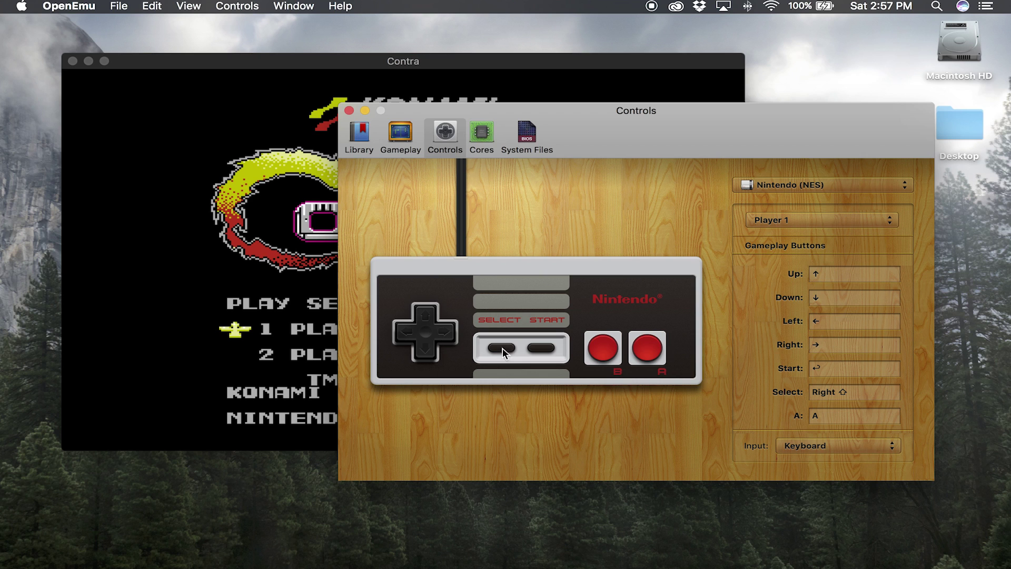
{"action": "left_click", "coordinate": [804, 447]}
{"action": "left_click", "coordinate": [804, 459]}
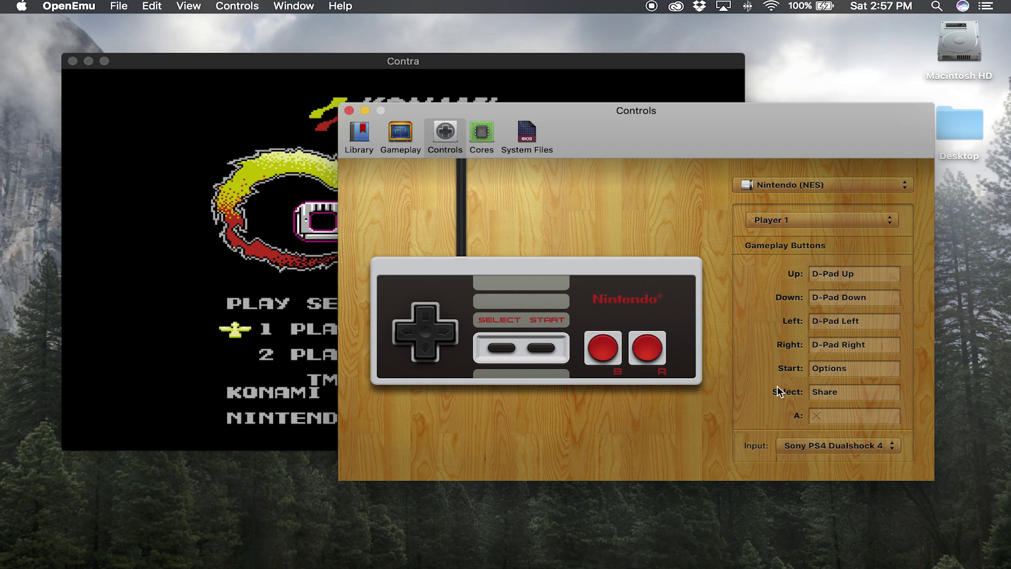
{"action": "scroll", "coordinate": [777, 386], "scroll_direction": "down", "scroll_amount": 3}
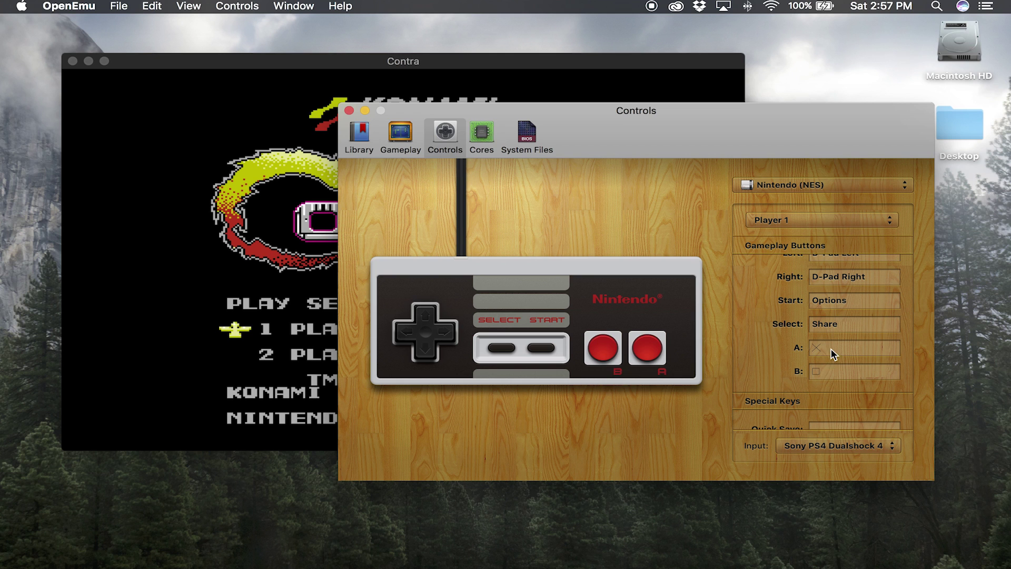
{"action": "left_click", "coordinate": [826, 367]}
{"action": "scroll", "coordinate": [826, 369], "scroll_direction": "down", "scroll_amount": 2}
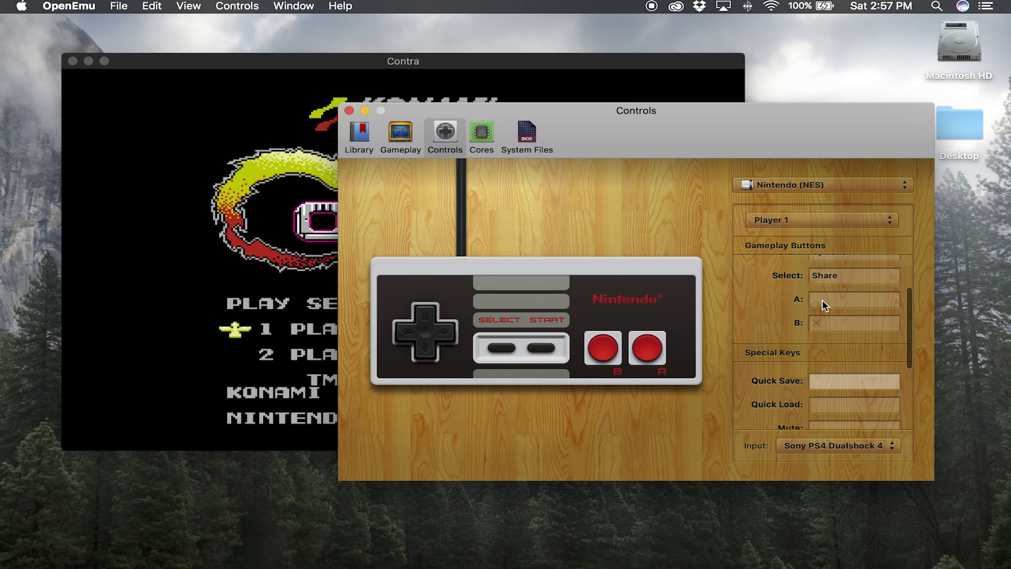
{"action": "left_click", "coordinate": [822, 301]}
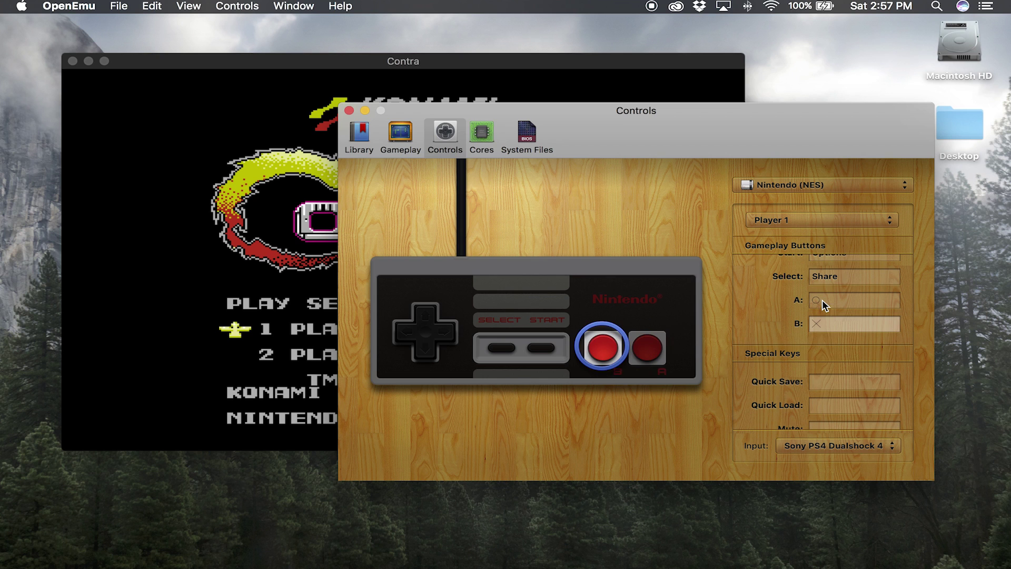
{"action": "left_click", "coordinate": [350, 110]}
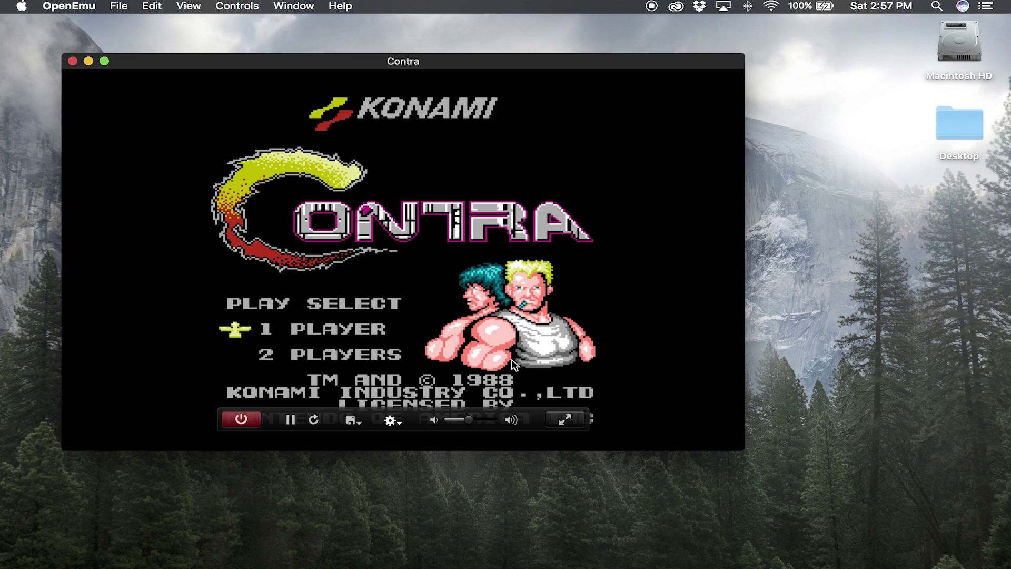
Apply the CRT display filter to Contra, then switch to Beam4
{"action": "left_click", "coordinate": [399, 423]}
{"action": "mouse_move", "coordinate": [400, 388]}
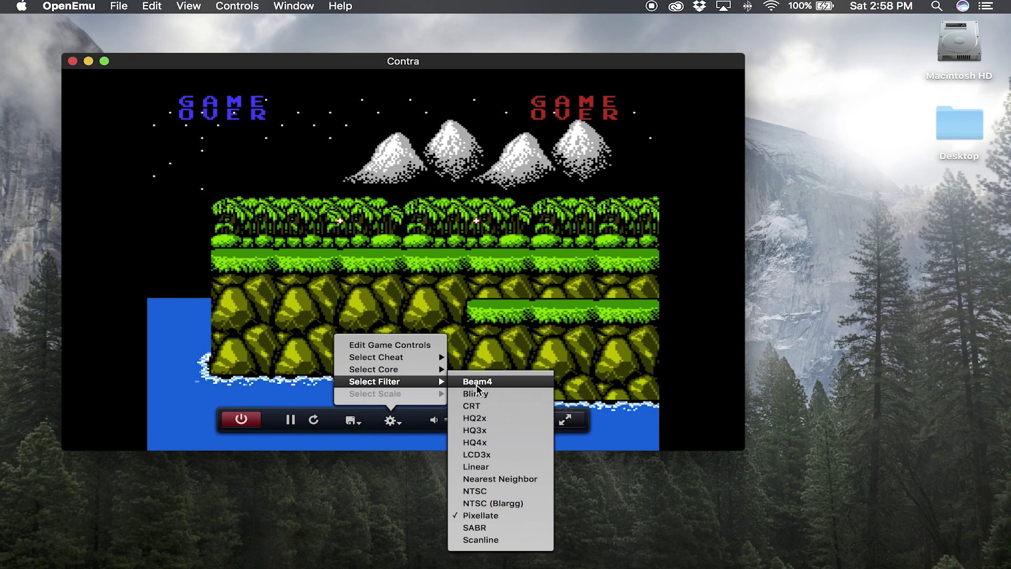
{"action": "left_click", "coordinate": [473, 405]}
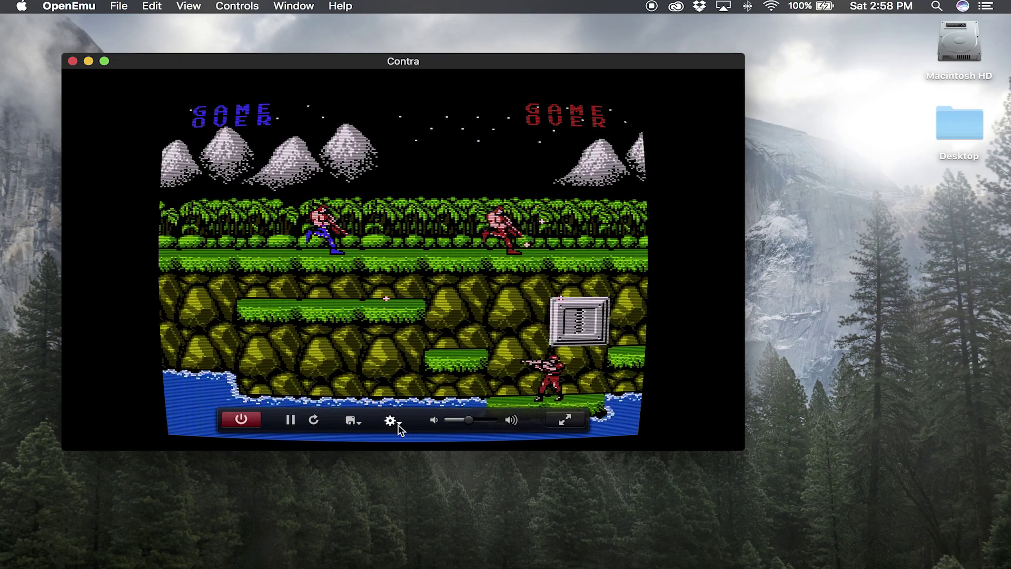
{"action": "left_click", "coordinate": [392, 421]}
{"action": "mouse_move", "coordinate": [415, 381]}
{"action": "left_click", "coordinate": [470, 382]}
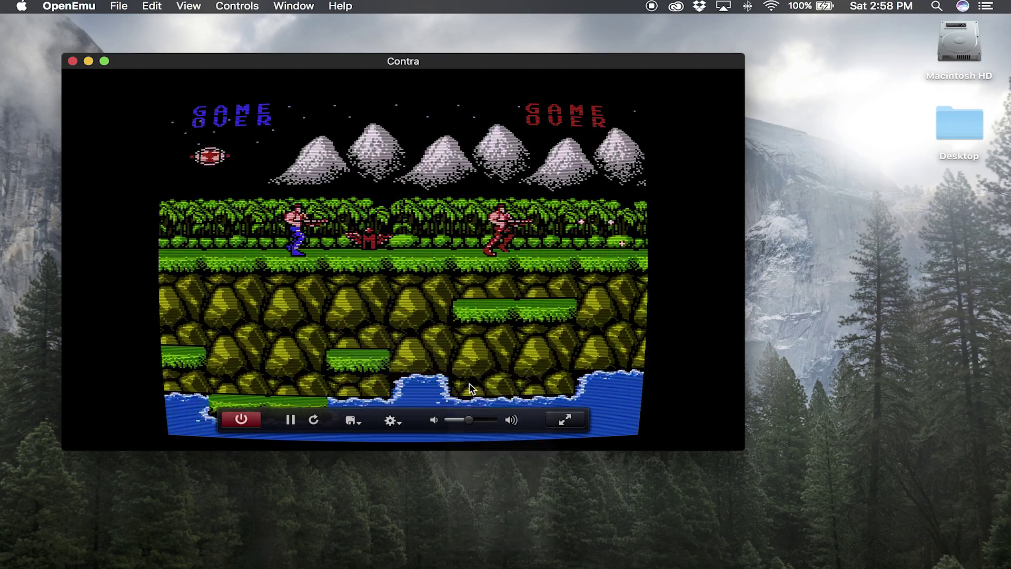
Try the Blinky filter, then return Contra to the sharp Pixellate filter
{"action": "left_click", "coordinate": [391, 420]}
{"action": "left_click", "coordinate": [475, 394]}
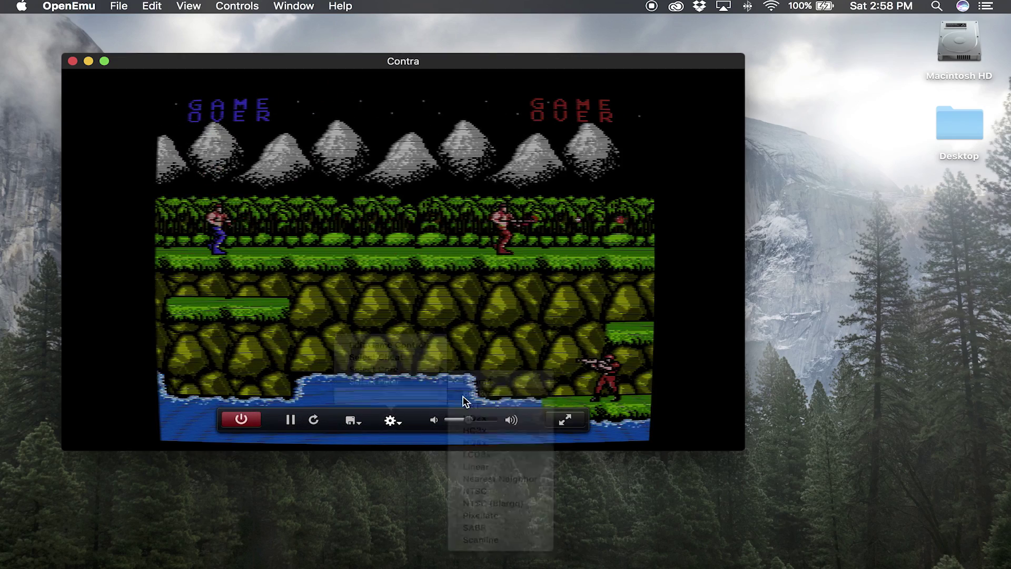
{"action": "left_click", "coordinate": [390, 420]}
{"action": "mouse_move", "coordinate": [393, 384]}
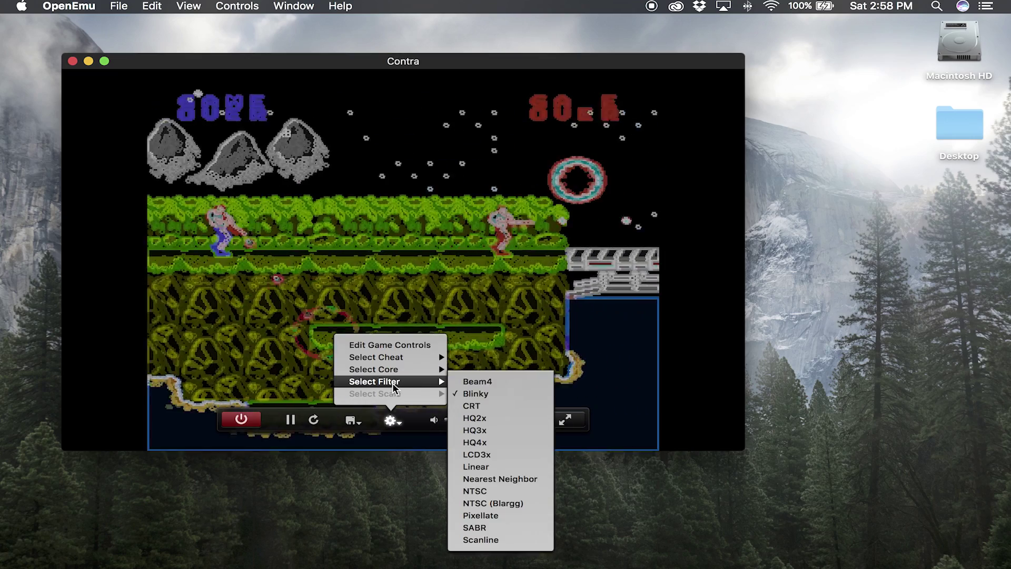
{"action": "left_click", "coordinate": [489, 516]}
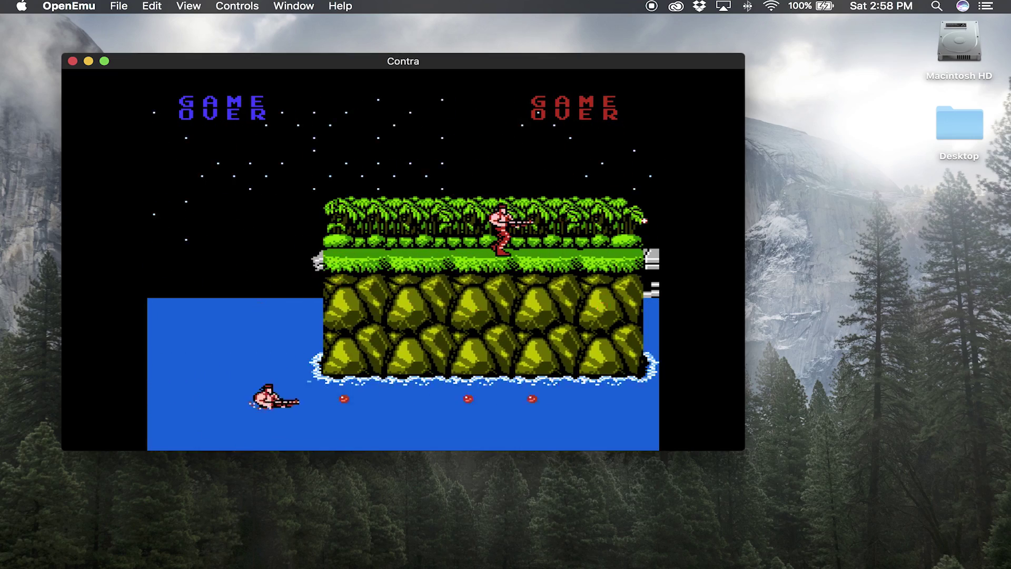
{"action": "mouse_move", "coordinate": [402, 336]}
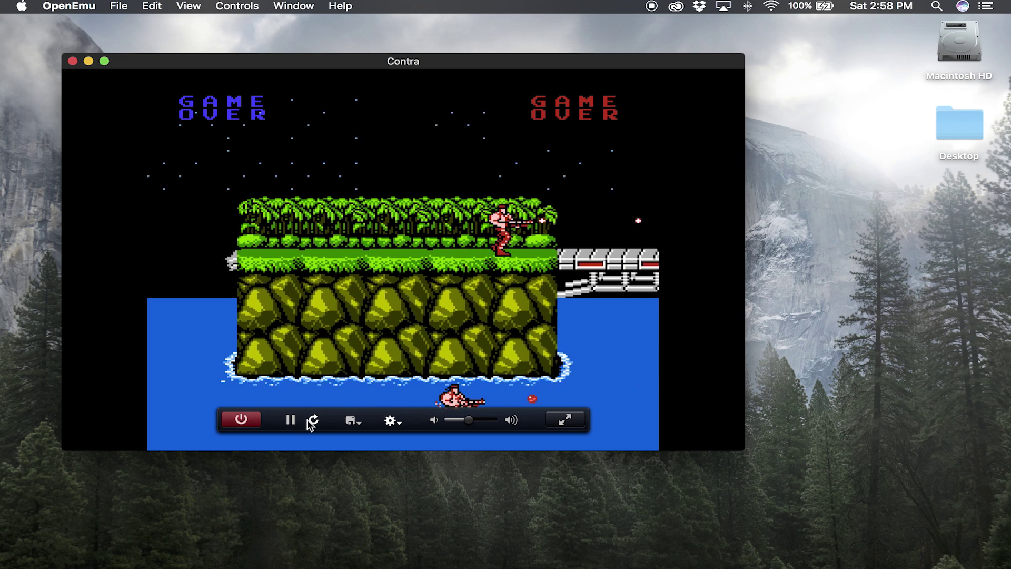